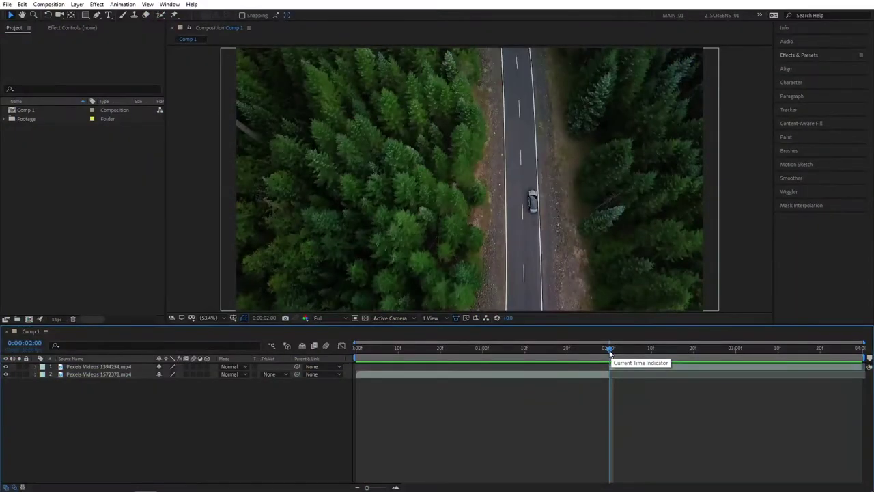
Create an adjustment layer above the two video clips in Comp 1
mouse_move(610, 351)
left_mouse_down()
mouse_move(576, 350)
mouse_move(661, 354)
mouse_move(593, 355)
mouse_move(614, 353)
left_mouse_up()
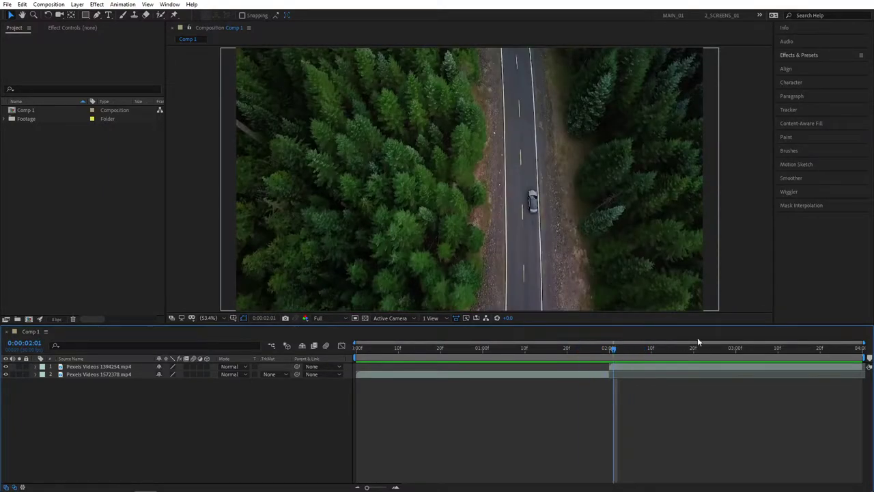
right_click(146, 403)
mouse_move(172, 305)
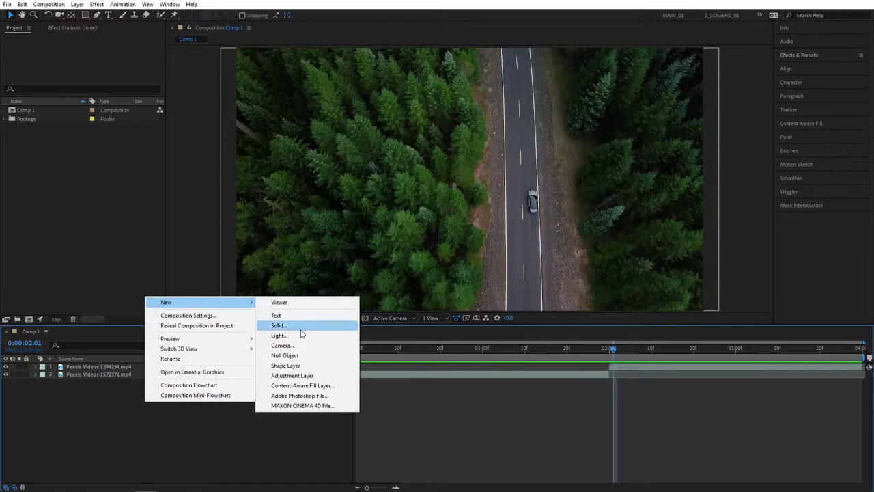
left_click(307, 372)
Trim the adjustment layer to run from 0:00:01:20 to 0:00:02:10, ten frames either side of the cut between the clips
left_click_drag(612, 350, 608, 349)
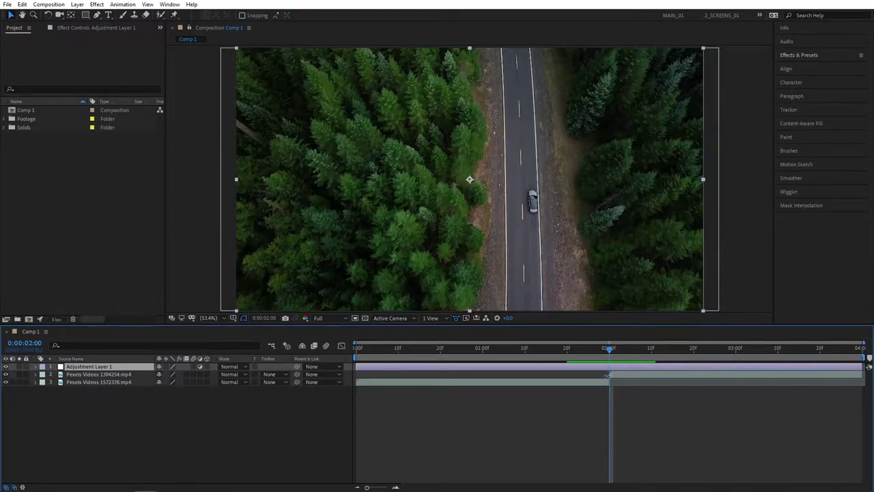
key("shift+Page_Up")
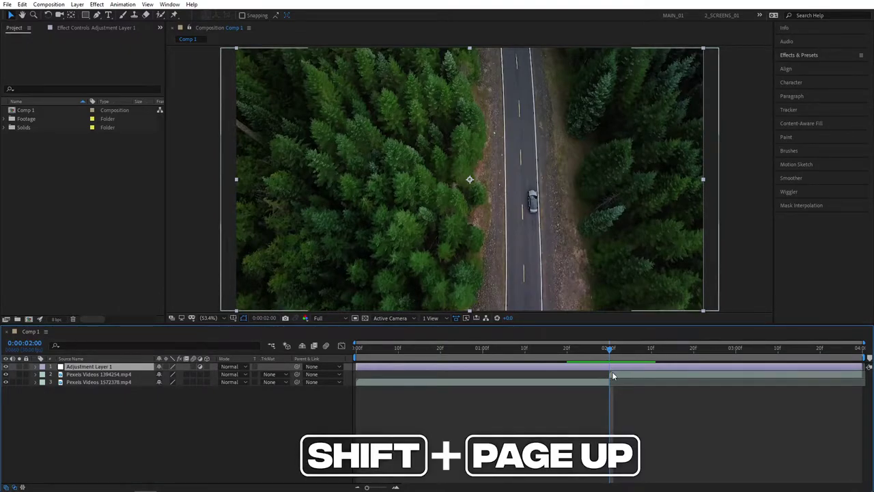
key("shift+Page_Up")
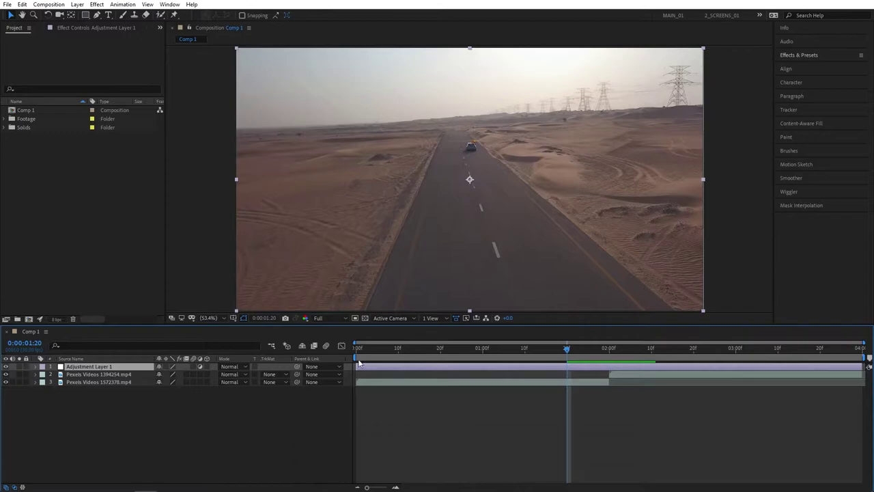
left_click_drag(356, 366, 609, 349)
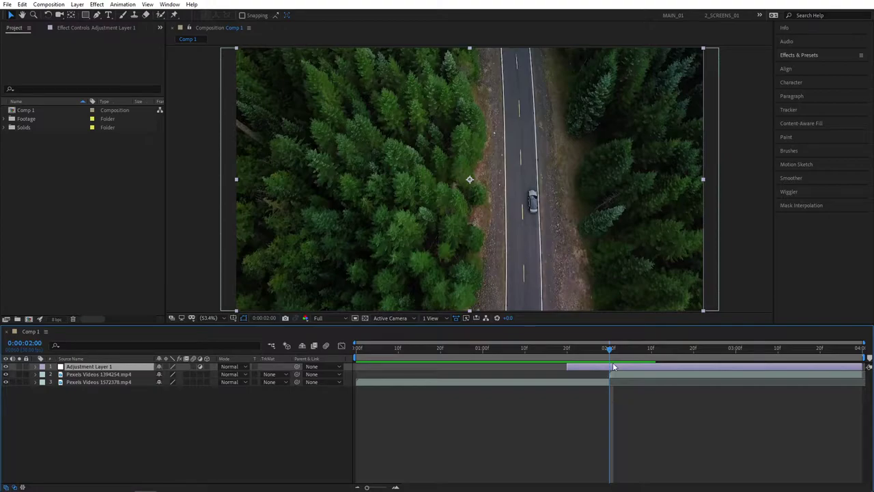
key("shift+Page_Down")
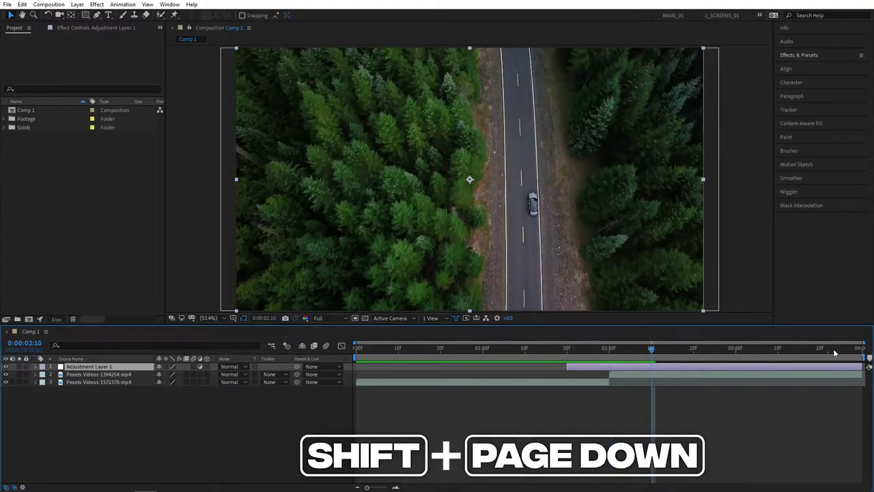
left_click_drag(867, 367, 620, 348)
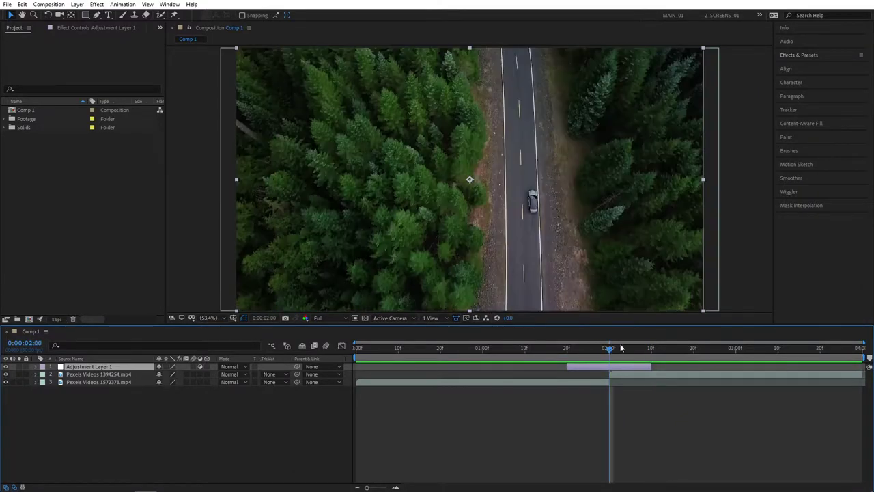
Find the VR Digital Glitch effect and apply it to the adjustment layer
left_click(816, 54)
left_click(806, 67)
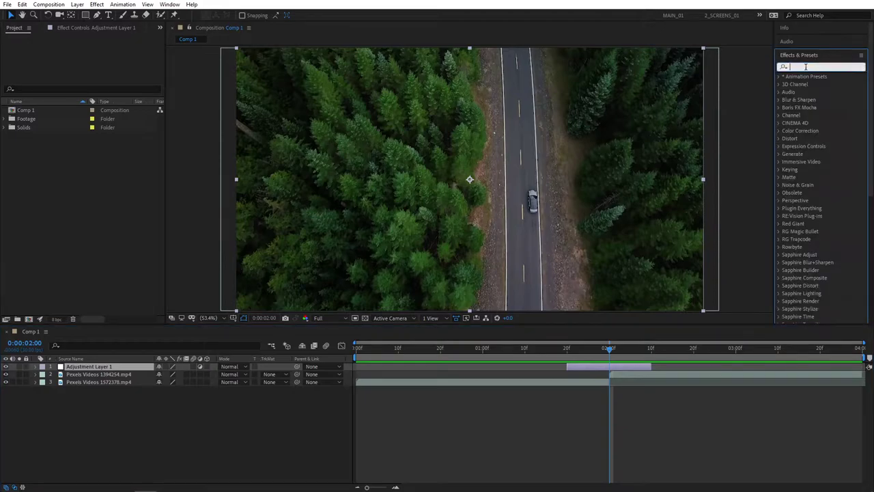
type("vr")
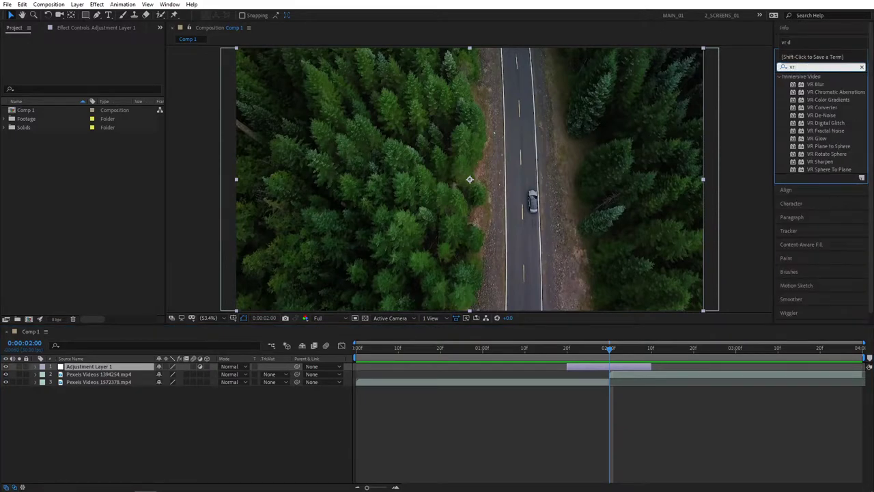
type(" d")
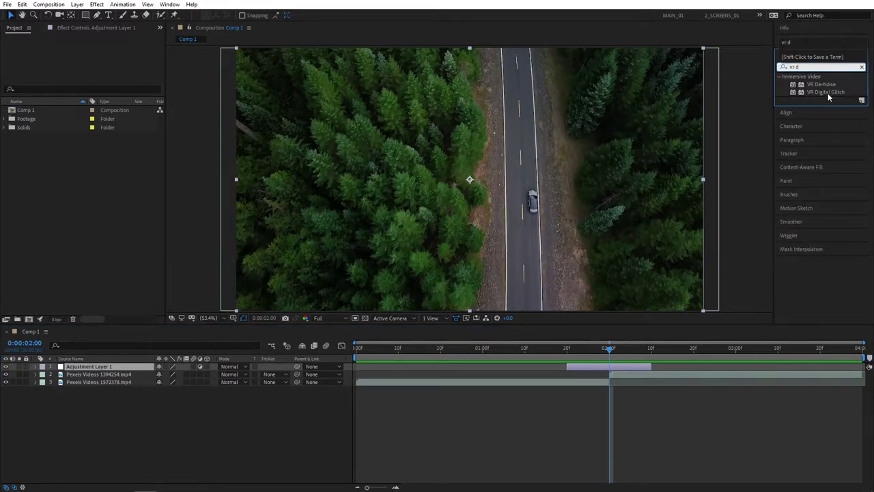
left_click_drag(827, 92, 610, 368)
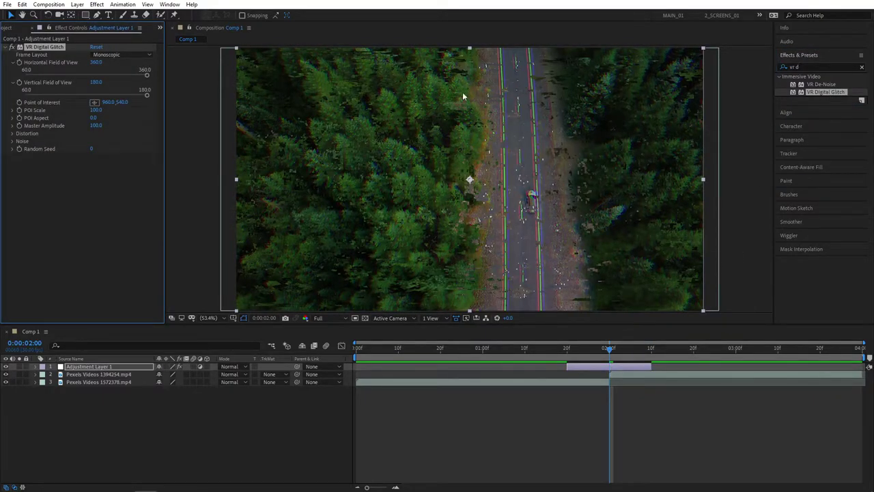
Set the glitch effect's Color Distortion to 100 in its Distortion settings
left_click(11, 134)
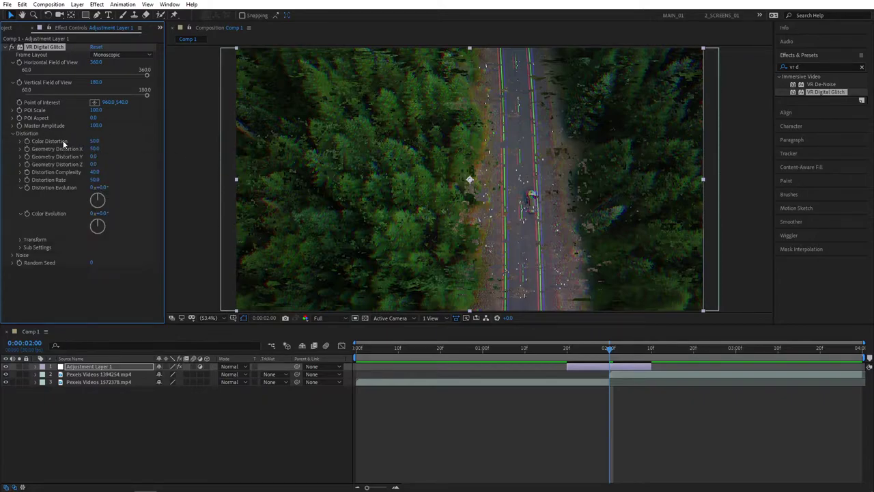
left_click(94, 141)
type("100")
key("Return")
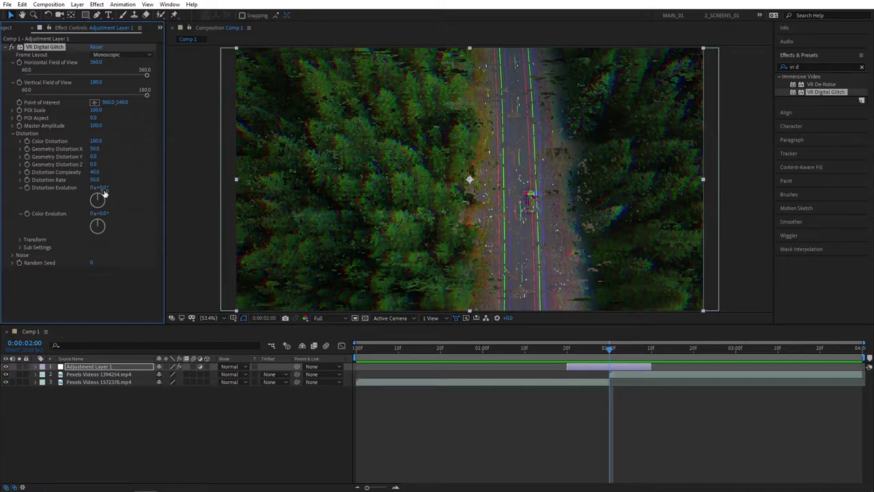
Try a Distortion Evolution of 300° and a Random Seed of 210 on the glitch effect, undoing each change
left_click_drag(103, 189, 232, 180)
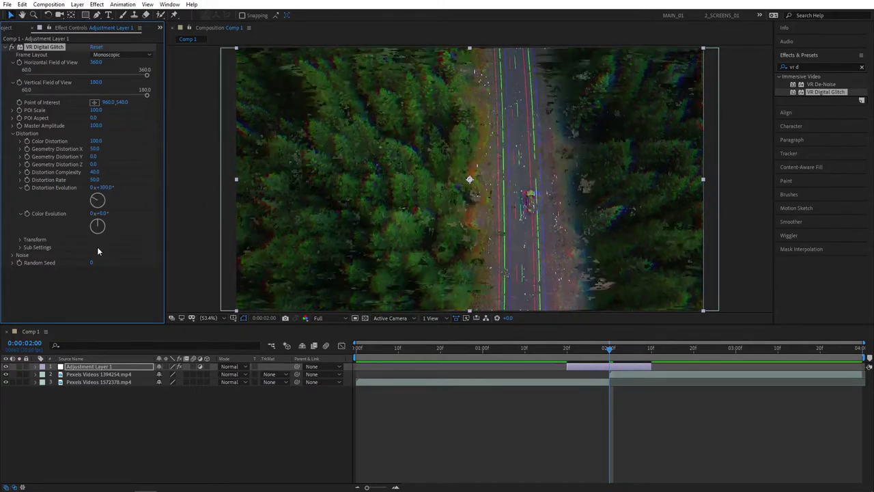
key("ctrl+z")
left_click_drag(91, 262, 466, 201)
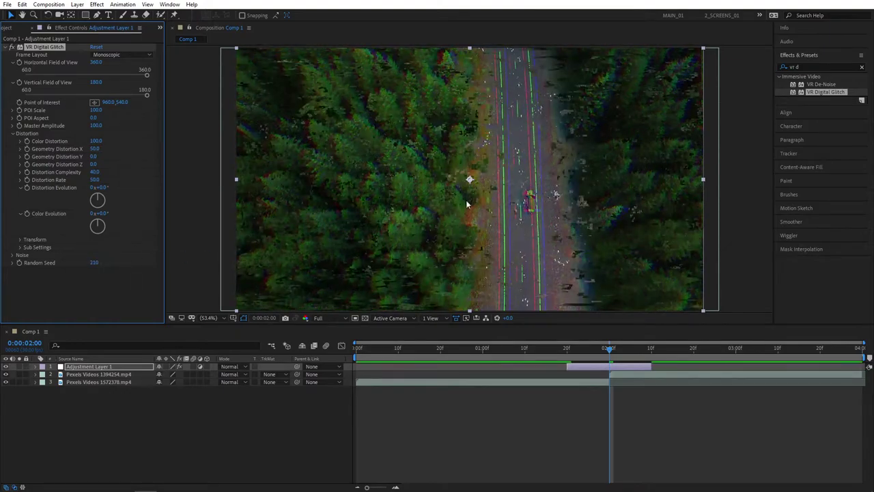
key("ctrl+z")
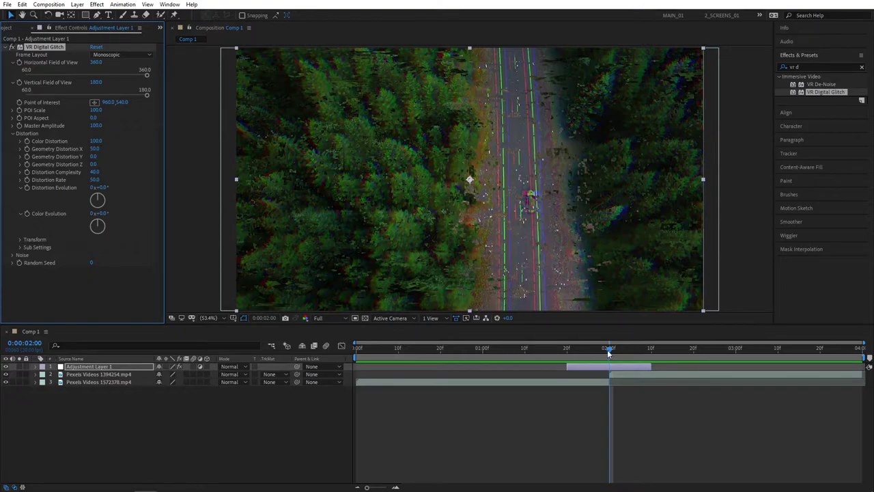
At 0:00:01:20, add keyframes for Master Amplitude and Random Seed, and set Master Amplitude to 0
left_click_drag(610, 349, 567, 351)
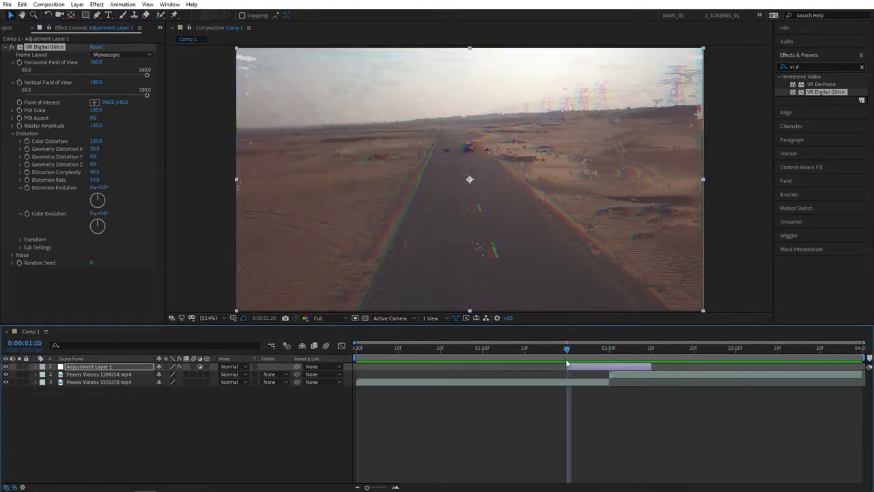
left_click(20, 266)
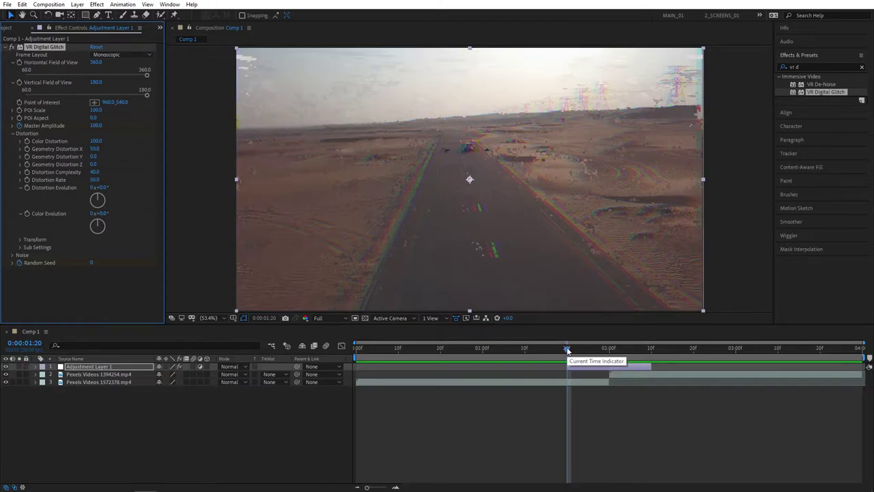
key("u")
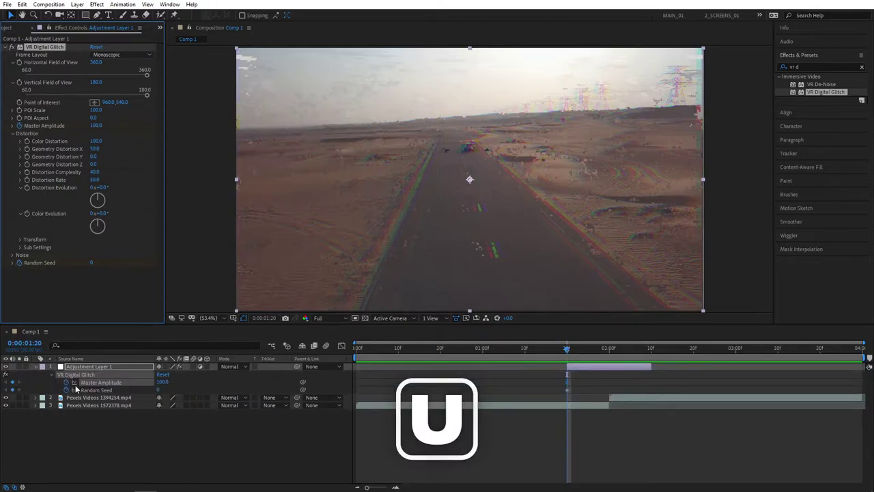
left_click_drag(162, 382, 48, 385)
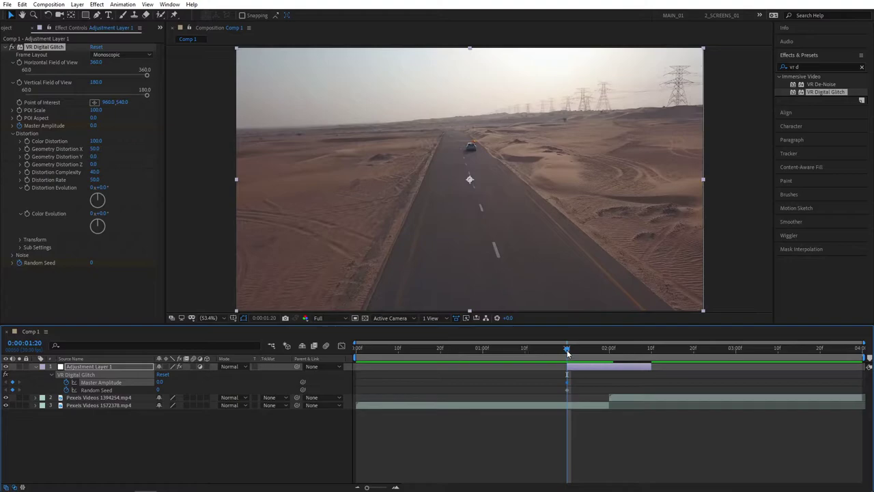
Keyframe the Master Amplitude at 100 on the cut at 0:00:02:00 and at 0 at 0:00:02:10
left_click(610, 350)
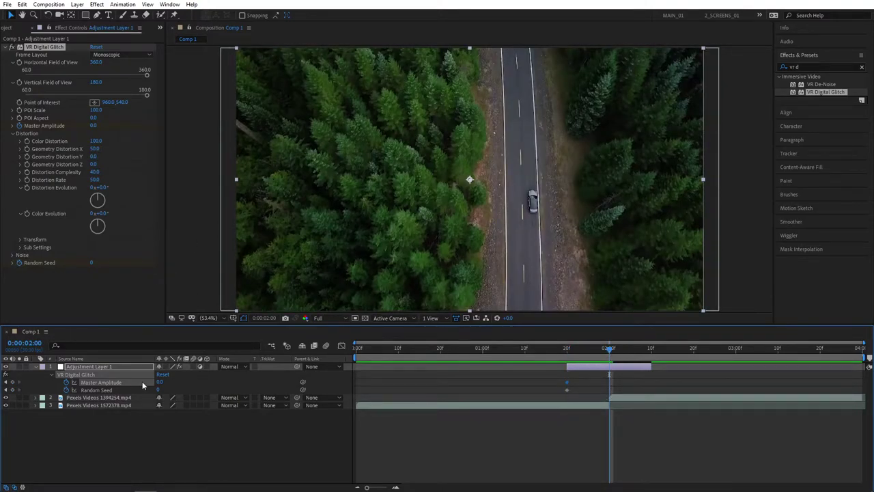
left_click_drag(162, 383, 211, 383)
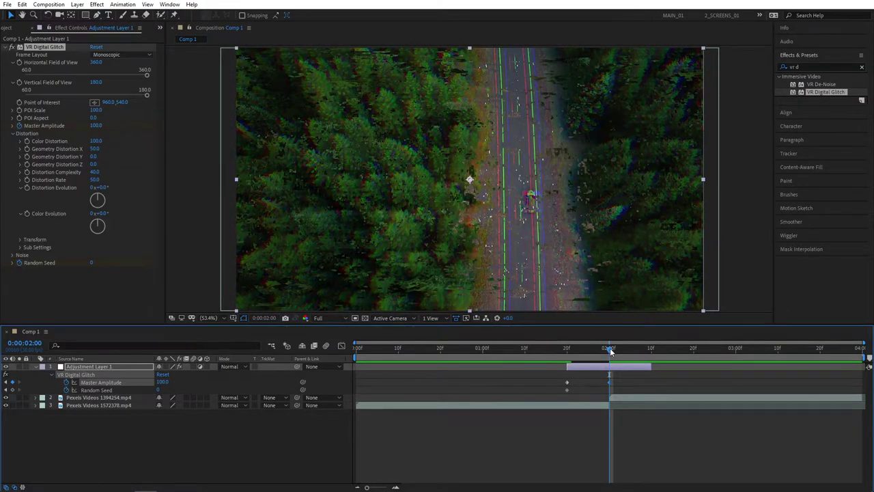
left_click_drag(610, 347, 651, 350)
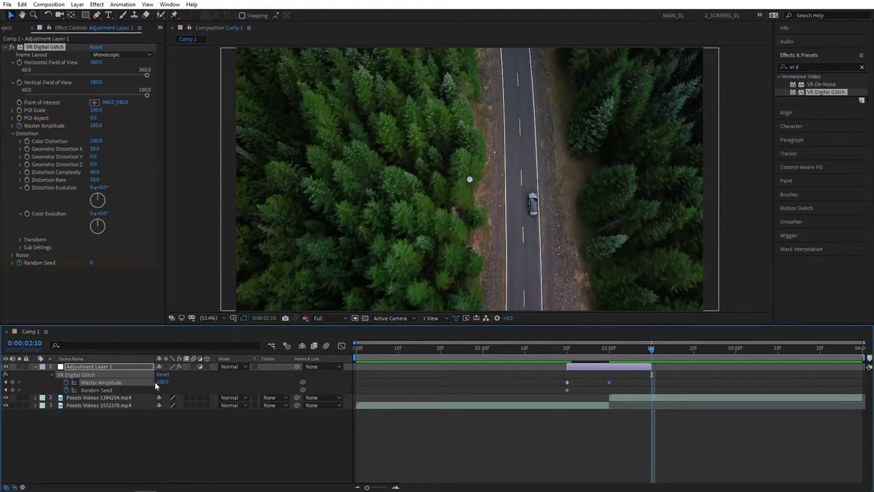
left_click_drag(165, 384, 143, 385)
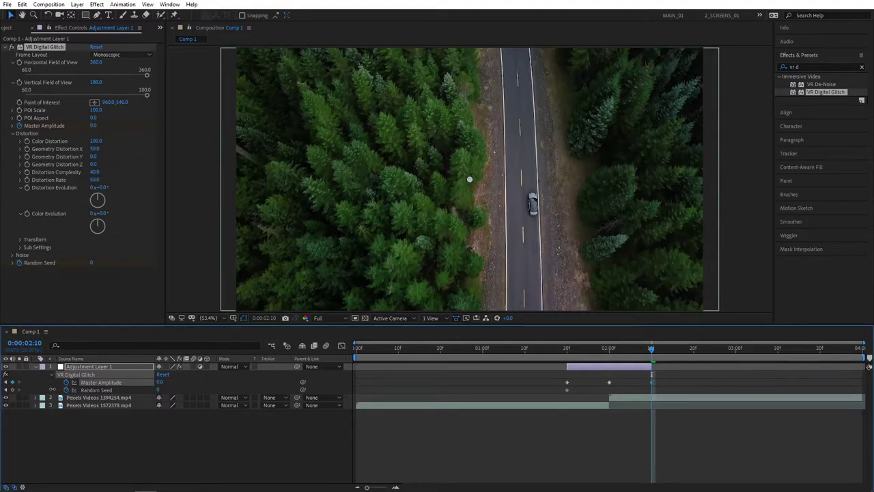
Set the Random Seed to 40 at 0:00:02:10 and preview the glitch across the cut
left_click(158, 392)
type("40")
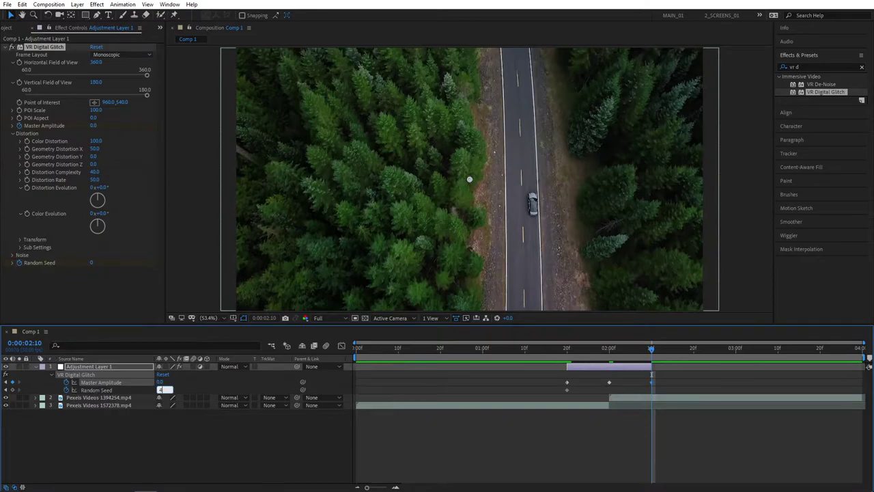
key("Return")
left_click_drag(591, 352, 560, 353)
key("space")
key("space")
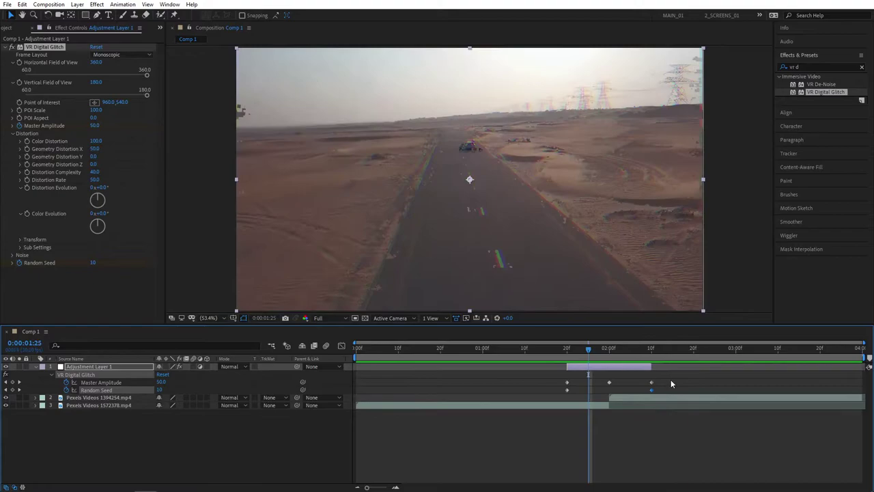
Apply Easy Ease to the three Master Amplitude keyframes
left_click(674, 379)
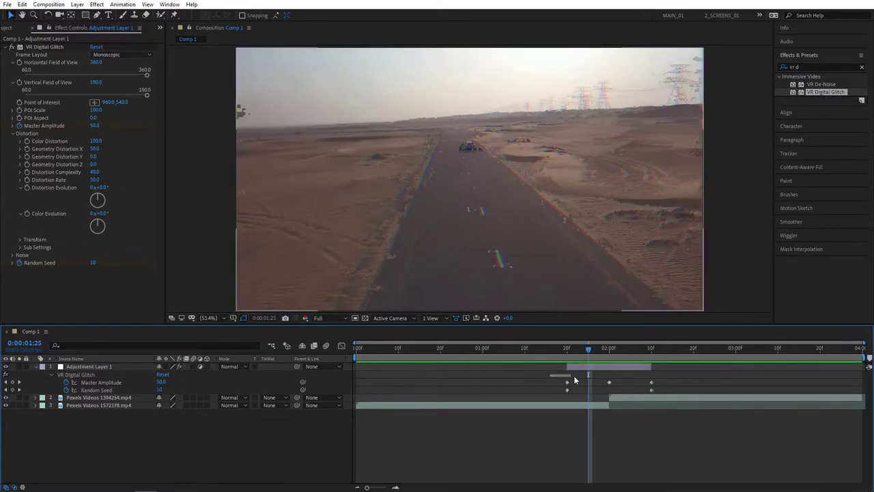
left_click_drag(575, 379, 654, 382)
right_click(651, 381)
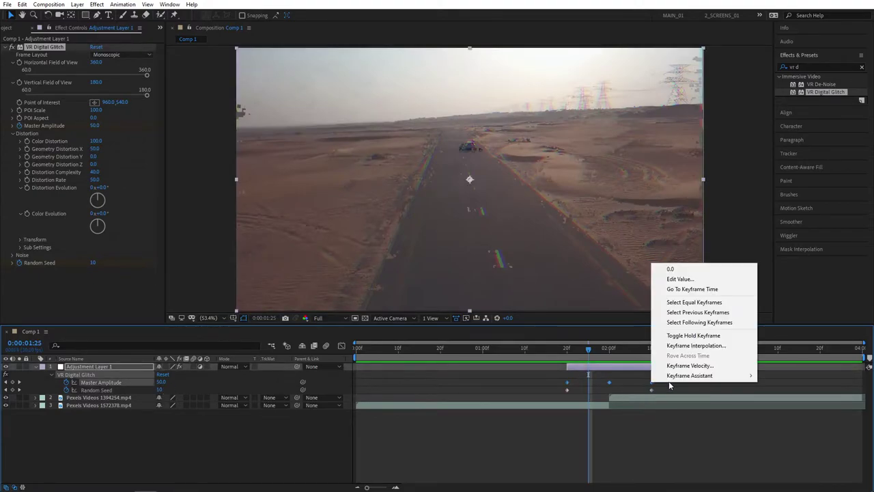
mouse_move(676, 377)
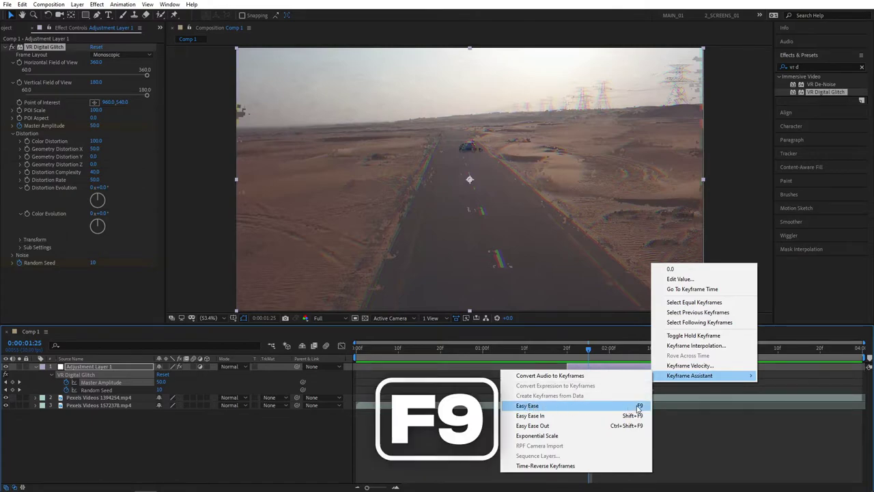
left_click(546, 406)
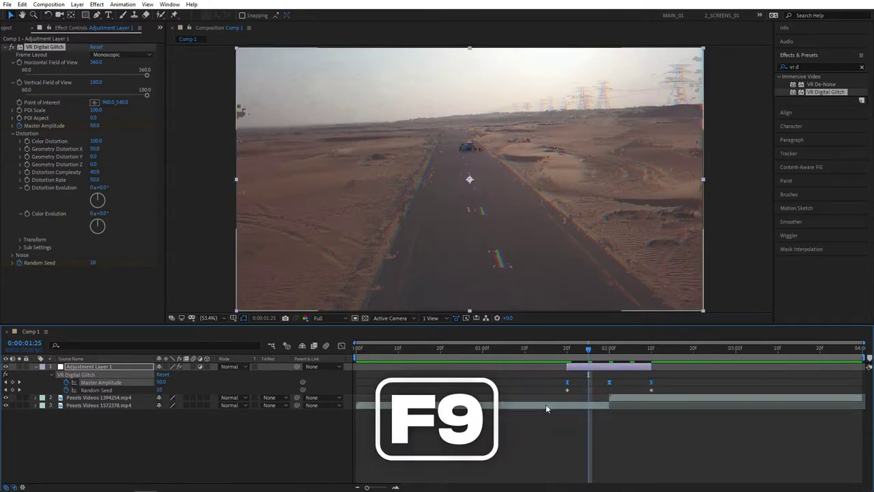
Reshape the Master Amplitude speed graph into sharp peaks on both sides of the cut, and check the frame at 0:00:02:00
left_click(342, 347)
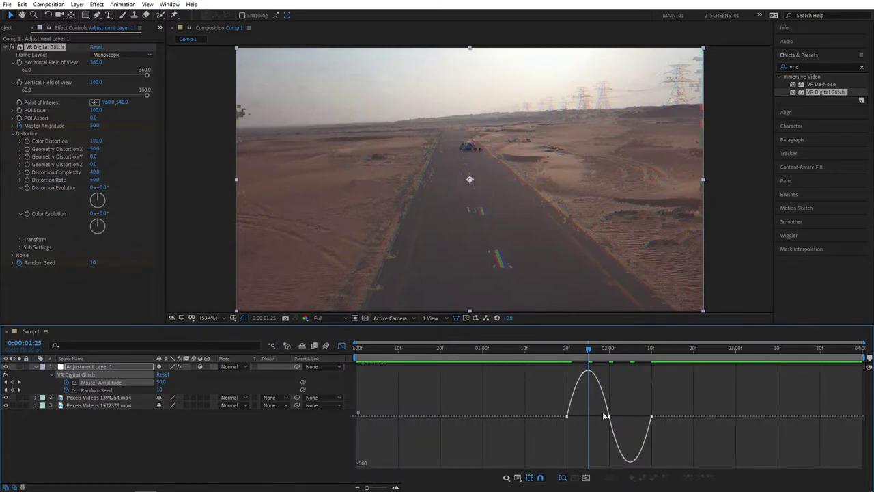
right_click(621, 396)
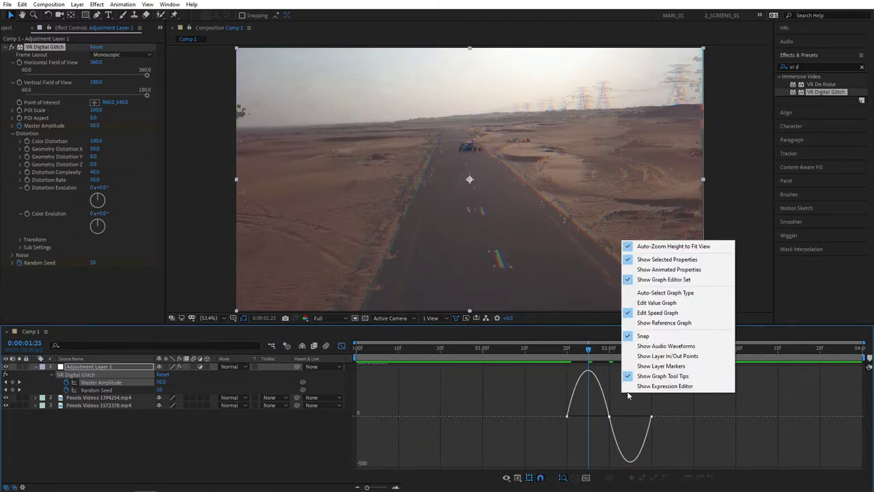
left_click(653, 314)
left_click(566, 415)
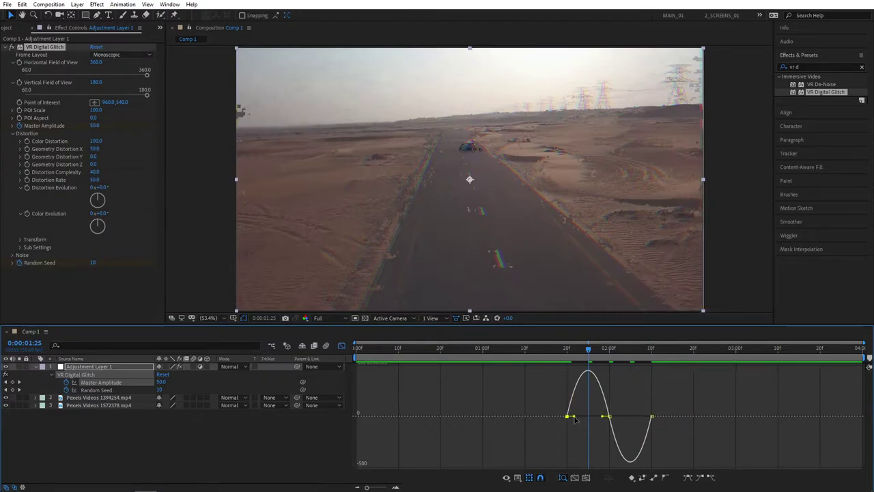
left_click_drag(574, 416, 630, 438)
left_click(652, 438)
left_click(600, 348)
left_click_drag(601, 349, 609, 355)
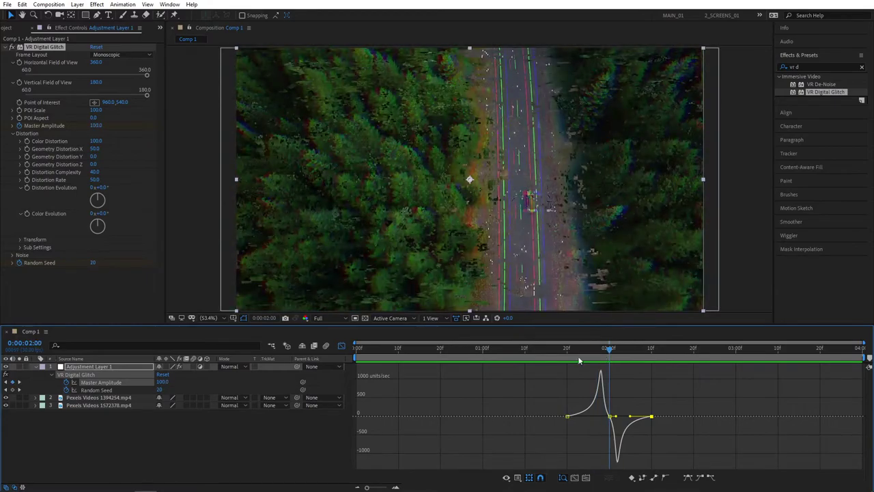
Close the speed graph, duplicate the VR Digital Glitch effect and set the copy's Frame Layout to Stereoscopic - Over/Under
left_click(342, 347)
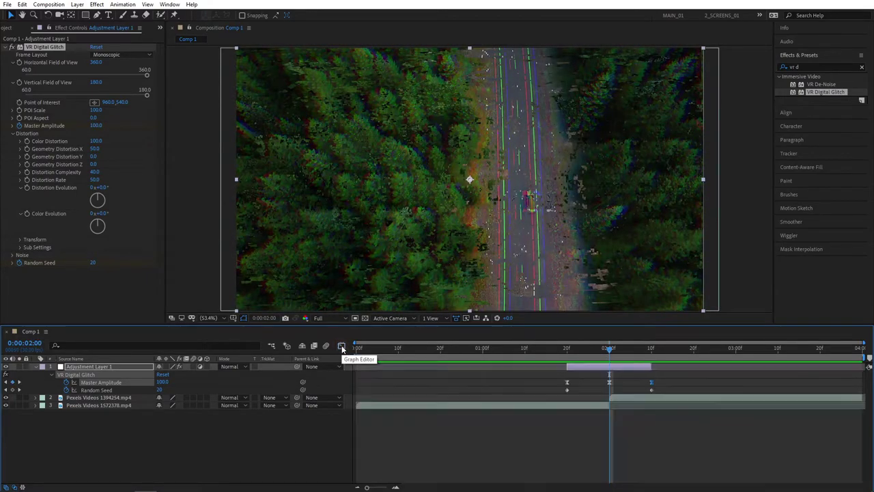
left_click_drag(579, 350, 612, 351)
left_click(47, 48)
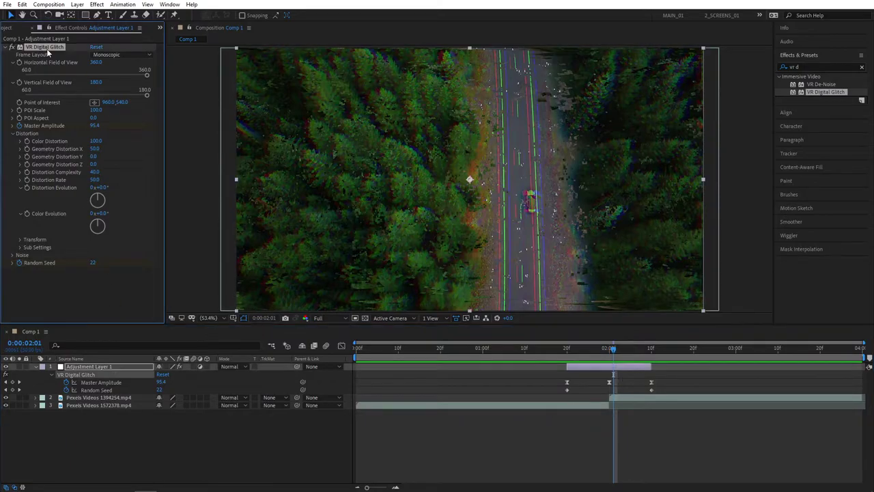
key("ctrl+d")
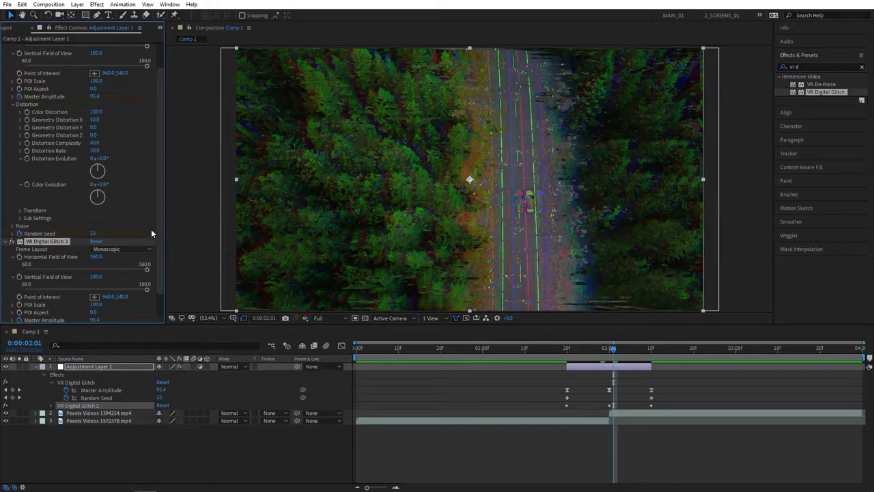
scroll(160, 225, "down", 2)
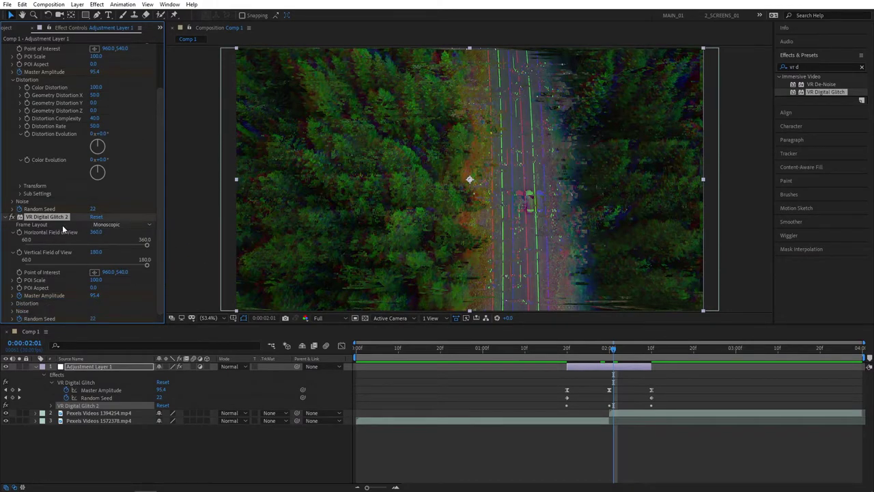
left_click(99, 224)
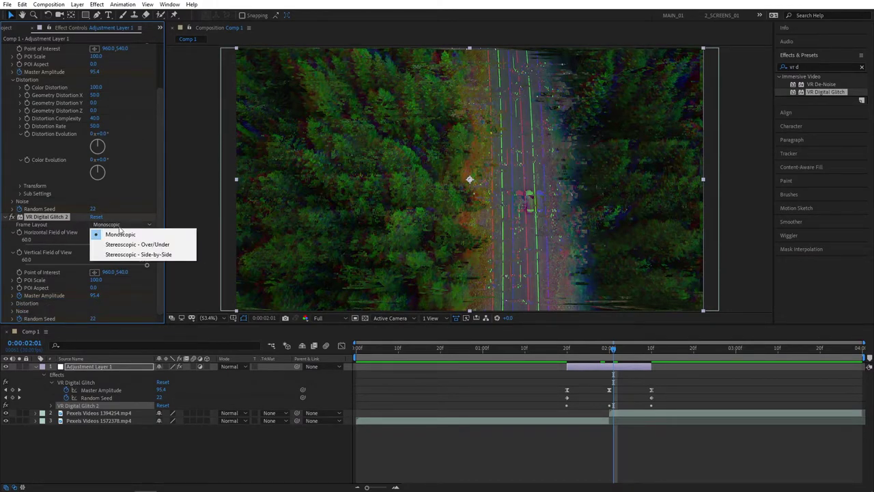
left_click(160, 246)
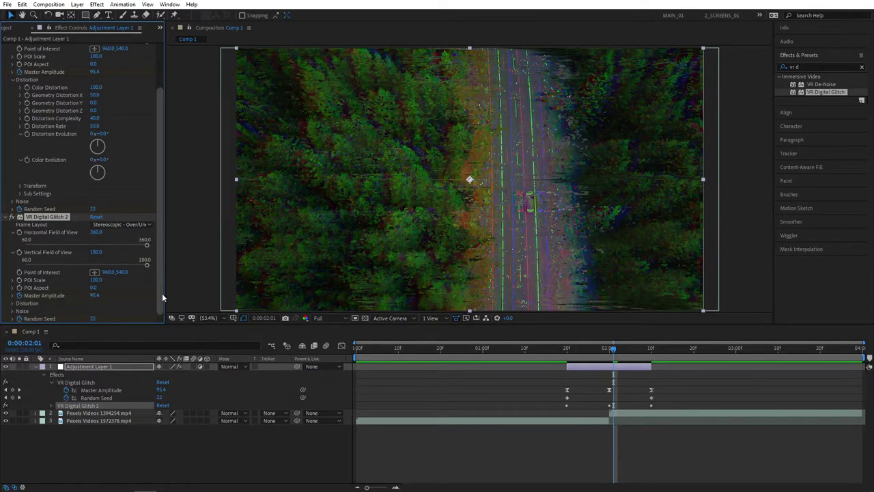
Set the Distortion Rate to 100 and the Distortion Complexity to 80 in VR Digital Glitch 2
left_click(13, 303)
scroll(15, 307, "down", 3)
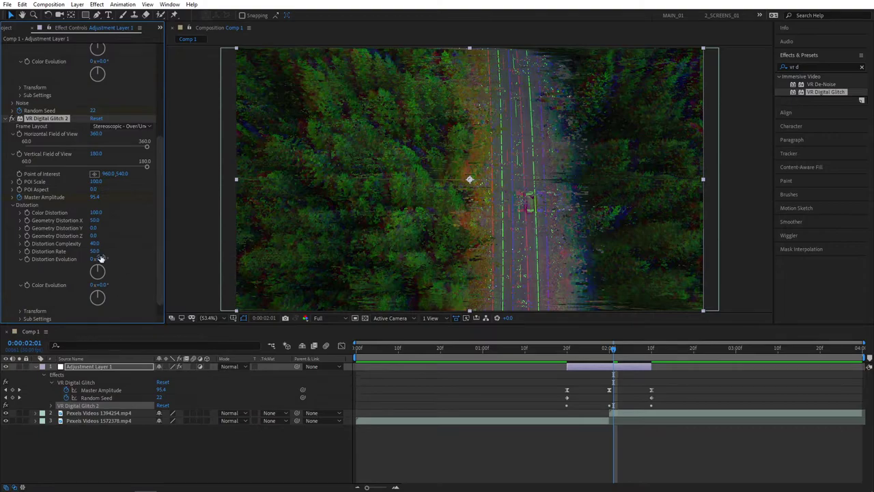
left_click_drag(98, 253, 316, 243)
left_click_drag(96, 244, 107, 243)
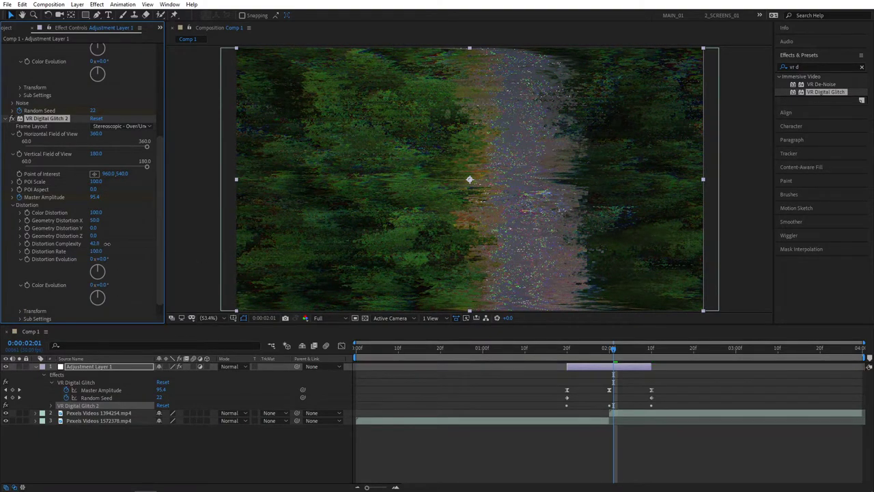
left_click(96, 243)
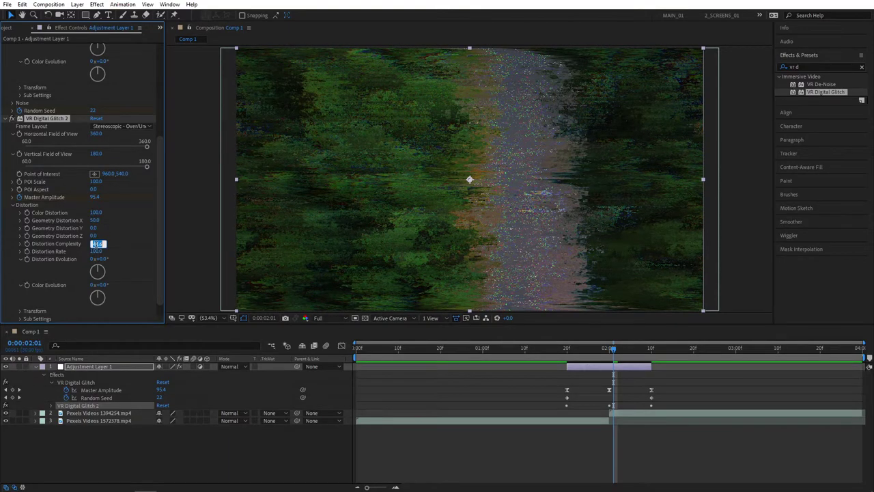
type("80")
key("Return")
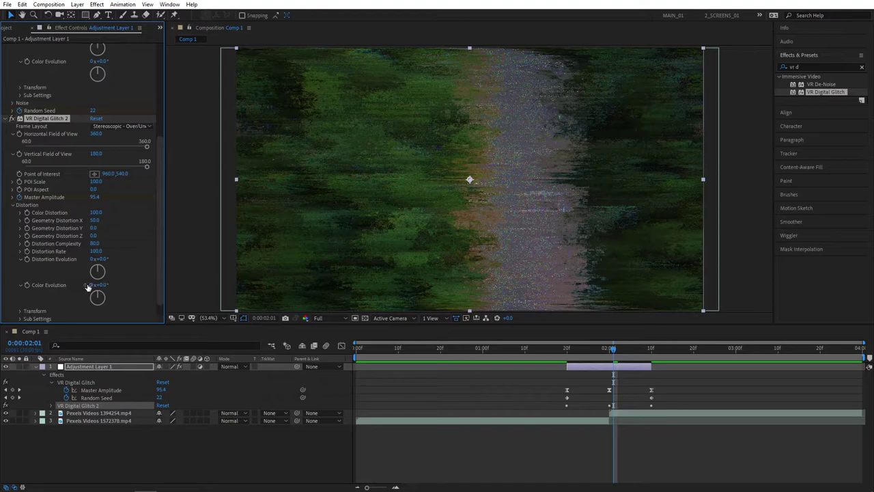
Set Sub Influence and Sub Scaling to 100 in VR Digital Glitch 2 and scrub through the transition up to 0:00:02:10
left_click(19, 319)
scroll(27, 311, "down", 2)
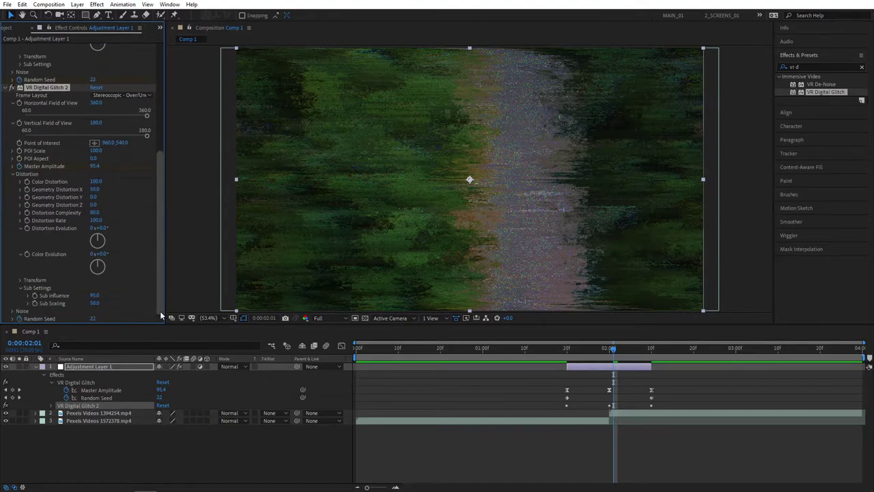
left_click_drag(98, 296, 280, 283)
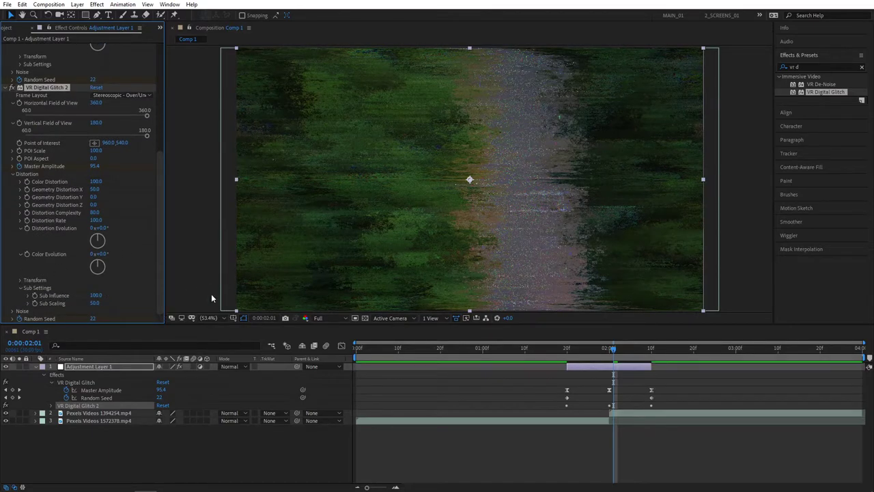
left_click_drag(95, 304, 142, 304)
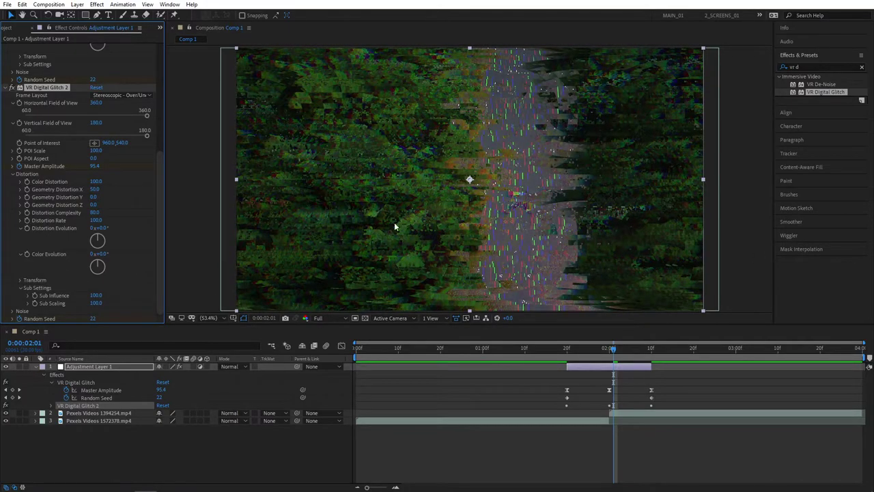
left_click_drag(577, 350, 652, 351)
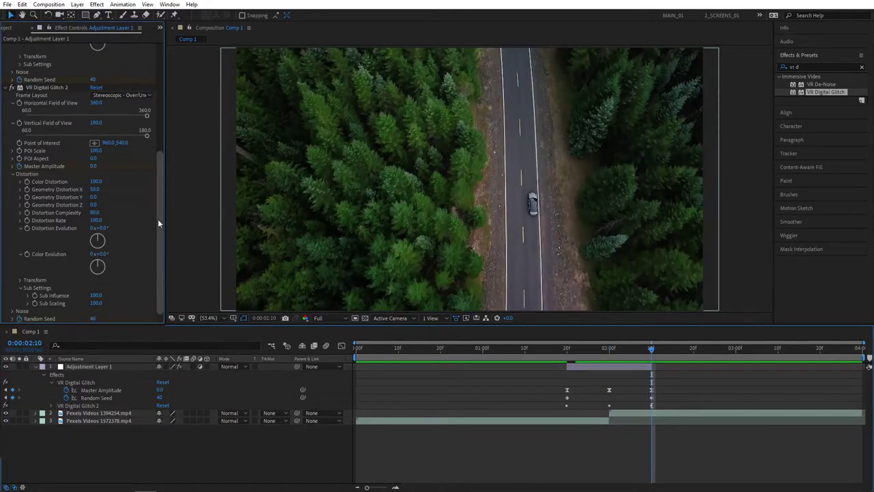
Duplicate the original Monoscopic VR Digital Glitch effect three times and check the glitch just before the cut
left_click_drag(158, 219, 162, 61)
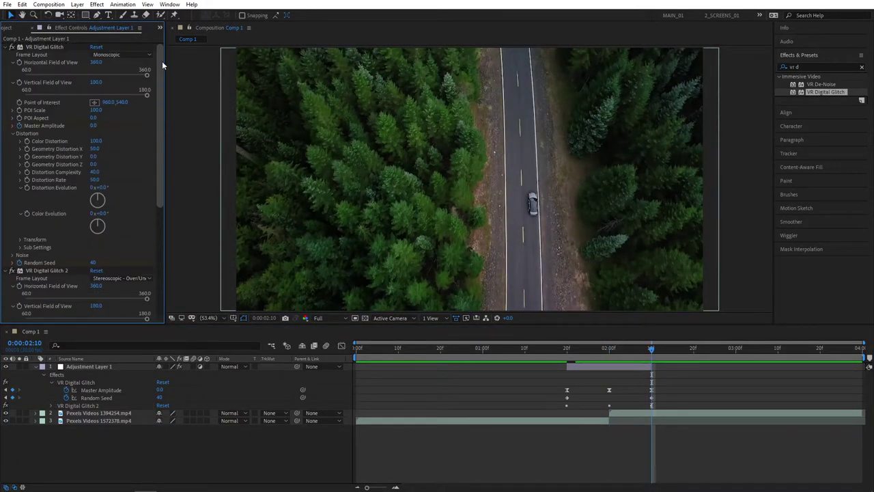
left_click(44, 46)
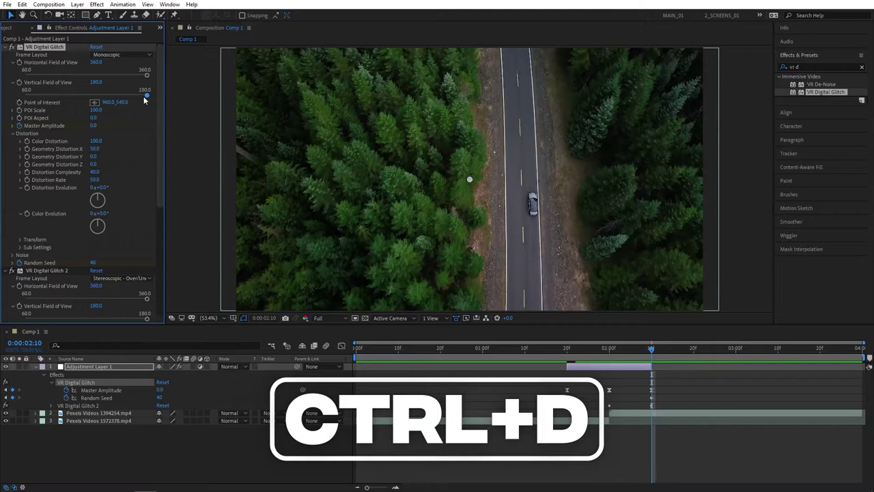
key("ctrl+d")
key("ctrl+d")
key("ctrl+d")
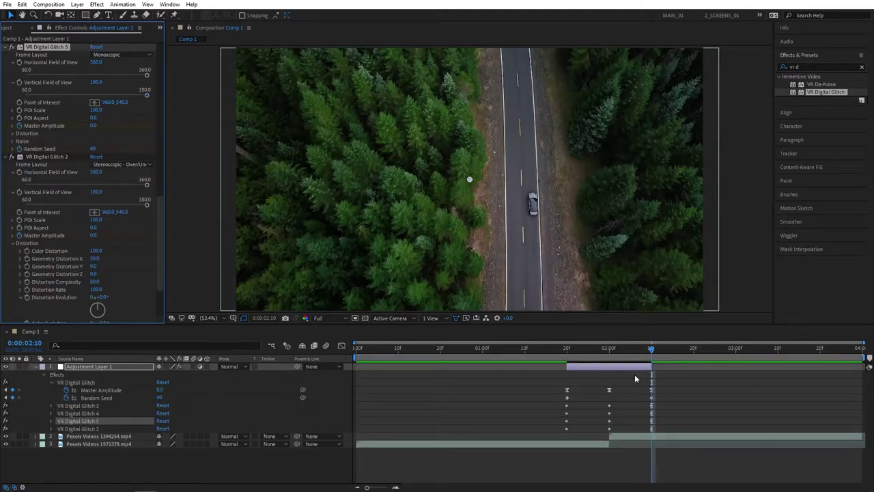
left_click_drag(635, 350, 601, 351)
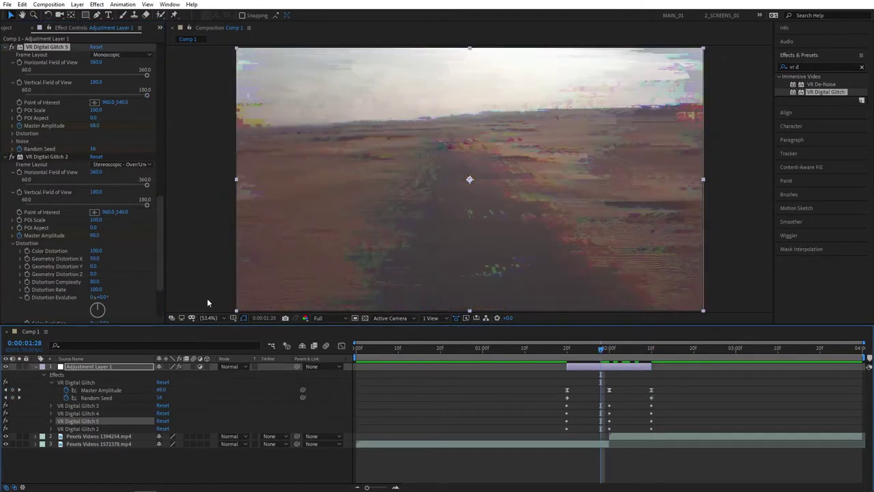
Duplicate the VR Digital Glitch 2 effect three times and play back the transition from before the adjustment layer
left_click_drag(160, 239, 161, 297)
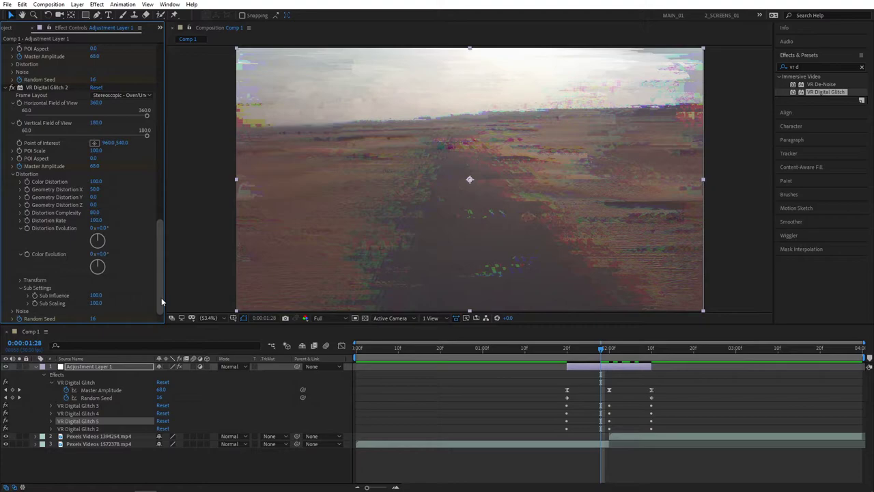
left_click(42, 86)
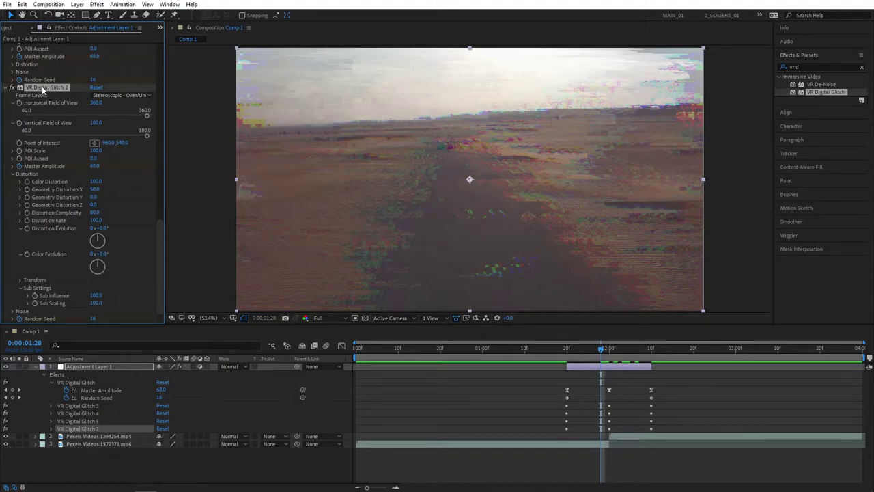
key("ctrl+d")
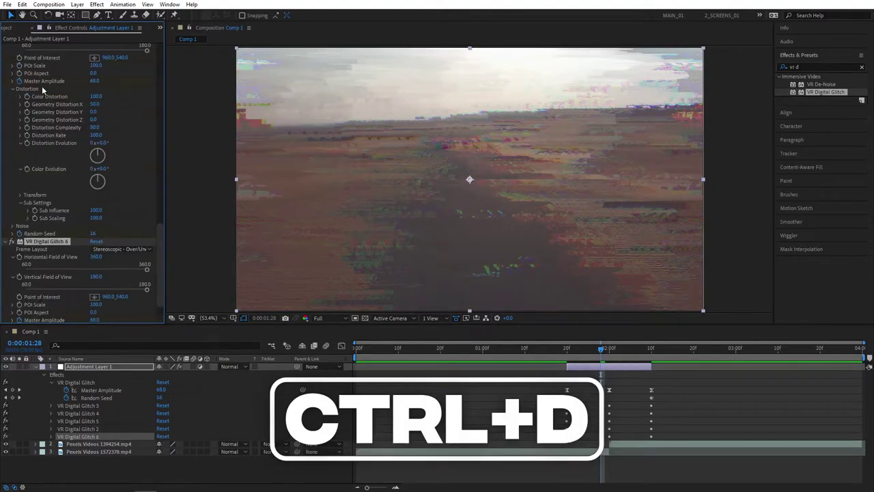
key("ctrl+d")
key("ctrl+d")
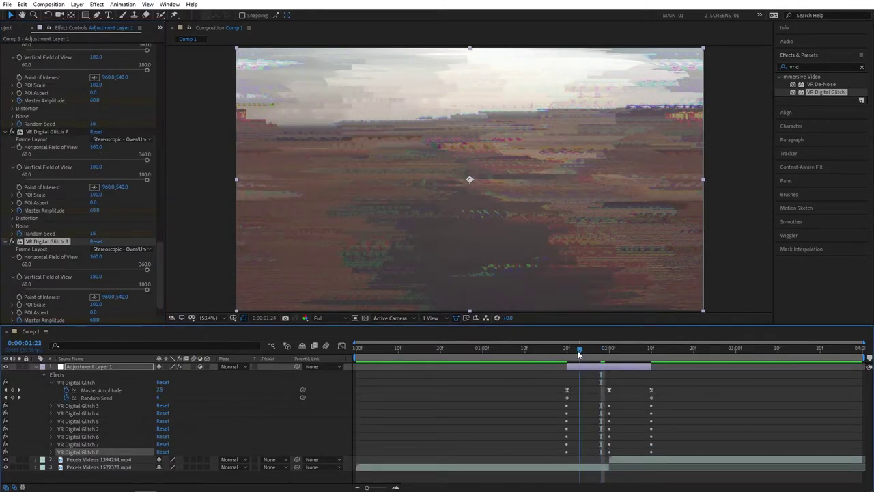
left_click_drag(583, 348, 555, 351)
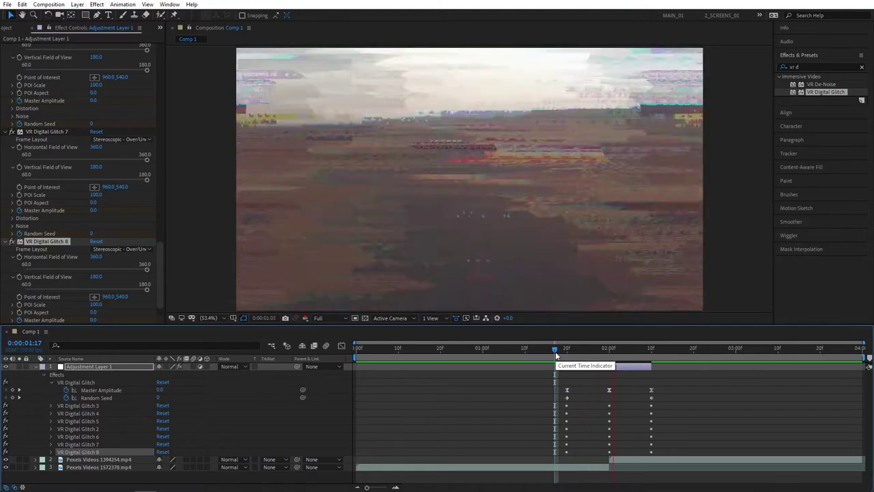
mouse_move(583, 352)
left_mouse_down()
mouse_move(616, 348)
mouse_move(567, 349)
left_mouse_up()
key("space")
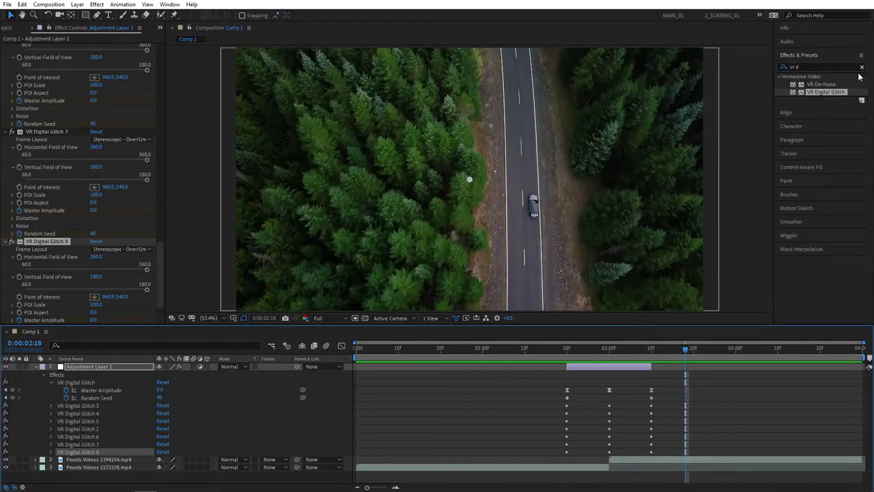
Find the Color Correction Exposure effect and apply it to the adjustment layer
left_click_drag(609, 350, 605, 349)
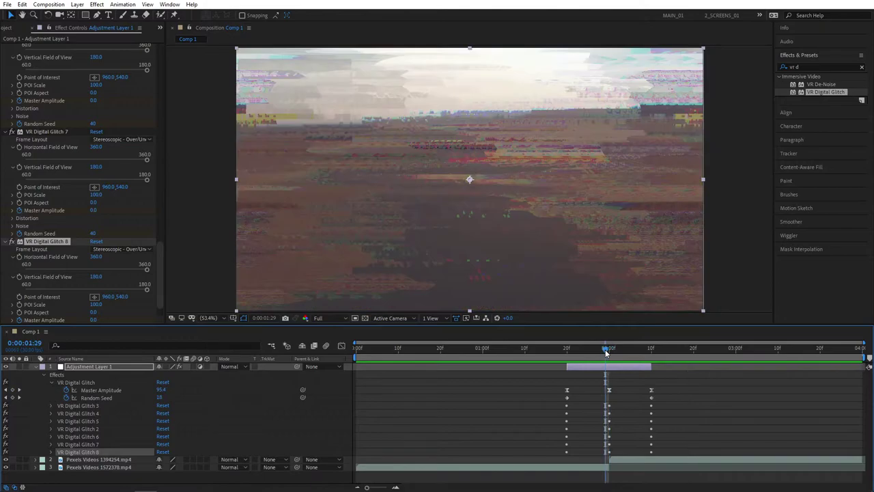
left_click(861, 67)
type("expo")
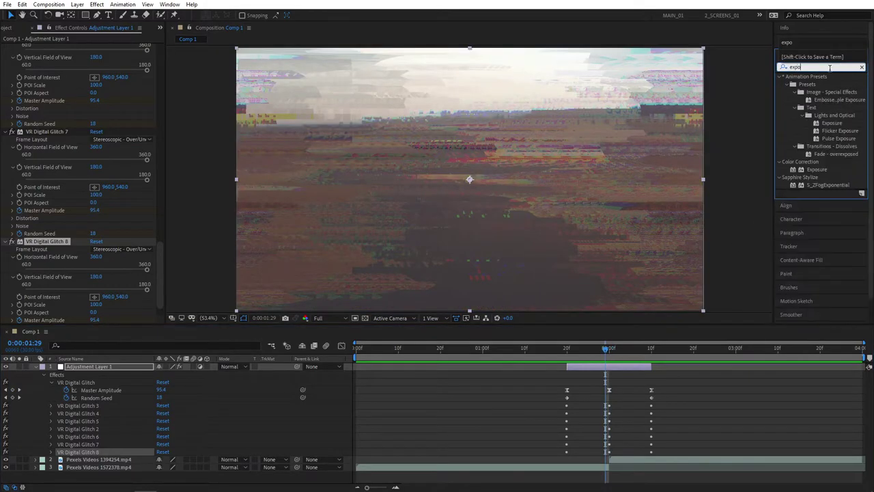
type("s")
left_click_drag(817, 170, 108, 369)
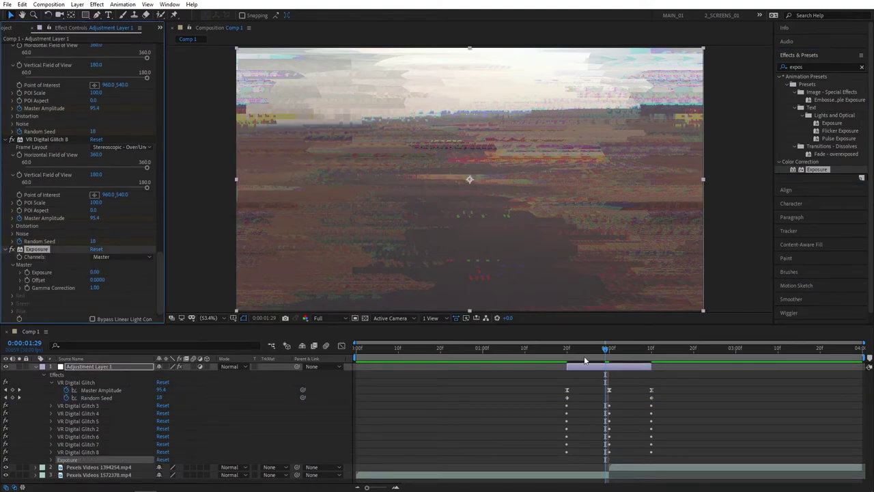
Keyframe the Exposure at 0 at 0:00:01:20 and at 2 on the cut at 0:00:02:00
left_click_drag(584, 352, 568, 374)
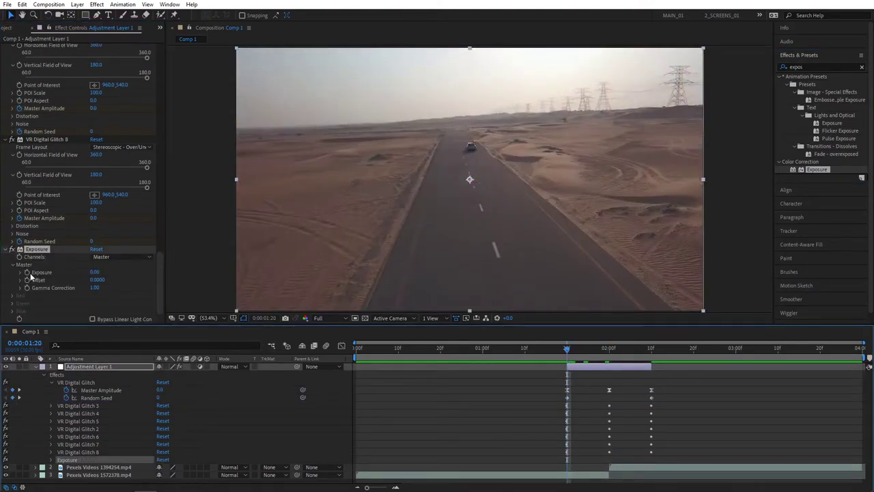
left_click(606, 349)
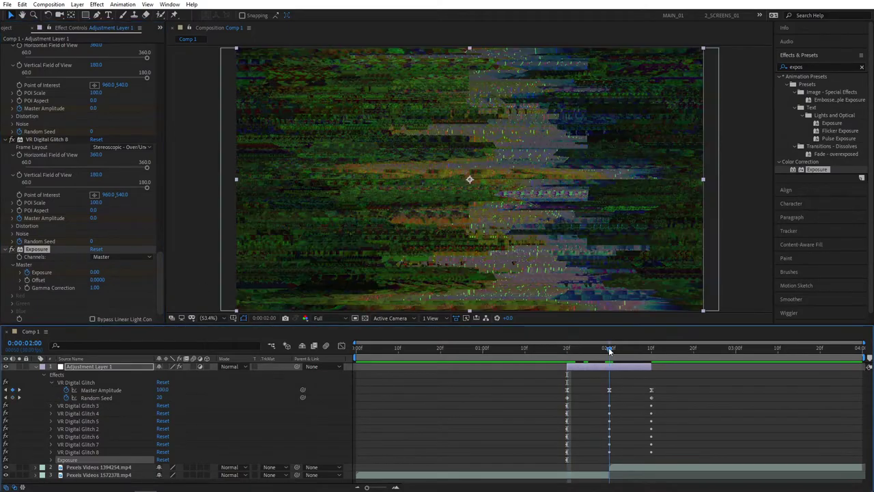
left_click(95, 272)
type("2")
key("Return")
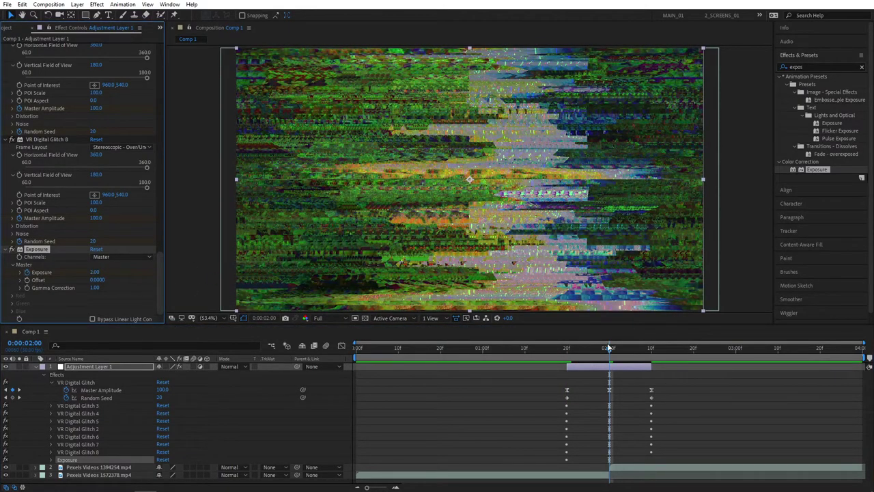
Set the Exposure to 0 at 0:00:02:10 and scrub back across the cut to check the flash
left_click_drag(611, 353, 652, 356)
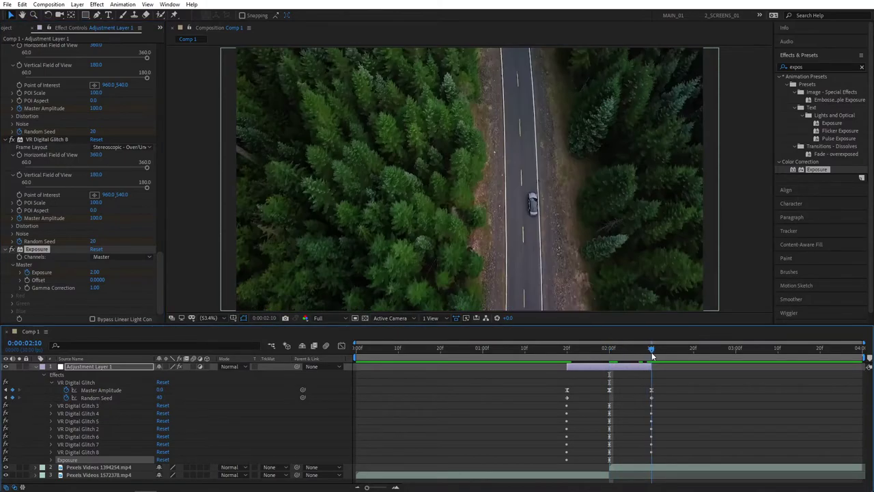
left_click(94, 272)
key("Return")
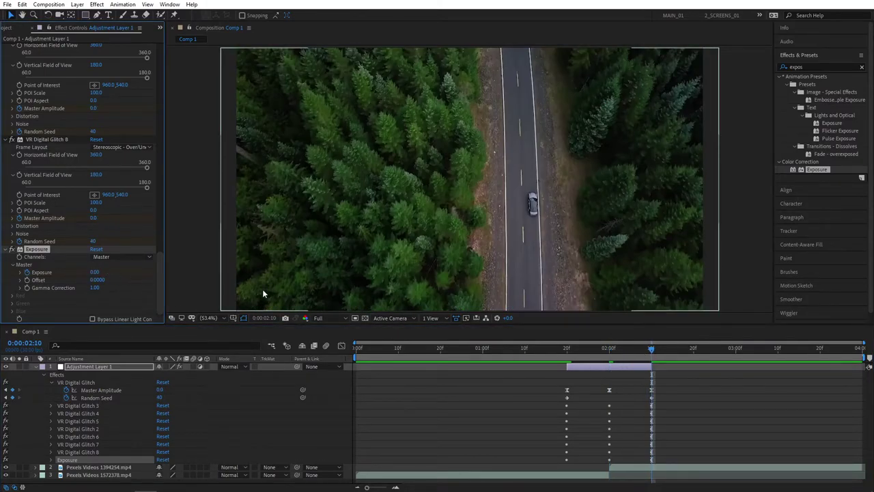
left_click_drag(644, 349, 601, 351)
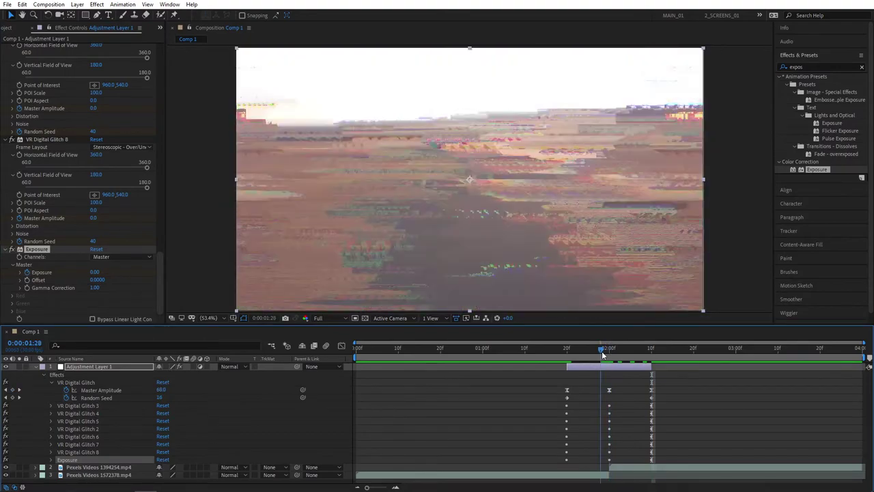
Apply the Directional Blur effect to the adjustment layer and go to the layer's start at 0:00:01:20
left_click(862, 67)
type("d")
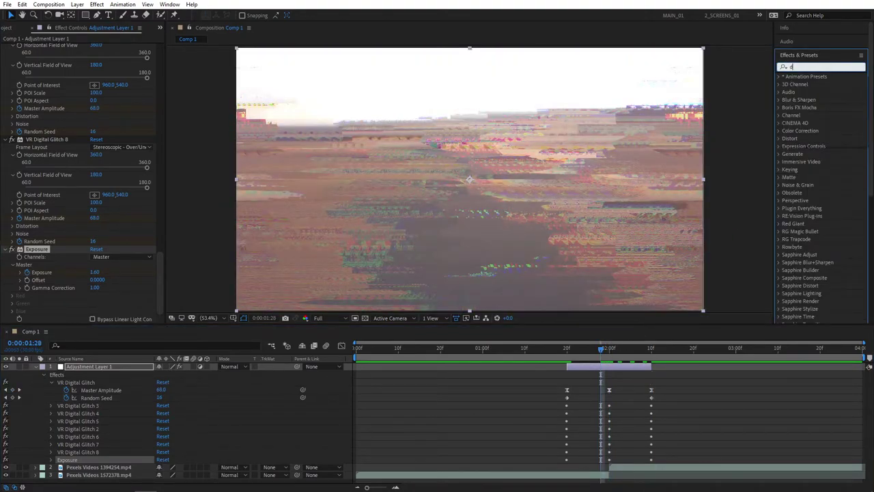
type("irec")
left_click_drag(819, 85, 566, 358)
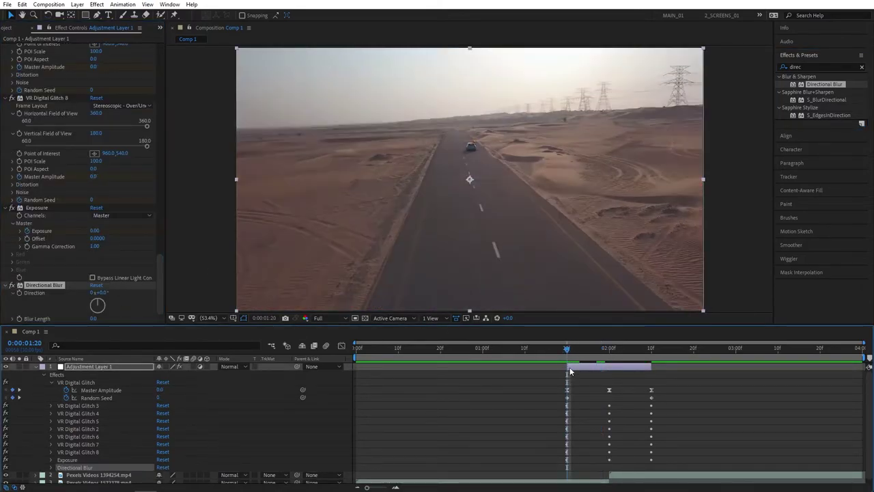
Keyframe the Directional Blur's Blur Length at 25 on 0:00:02:00 with a 90° direction, and at 0 on 0:00:02:10
left_click(608, 349)
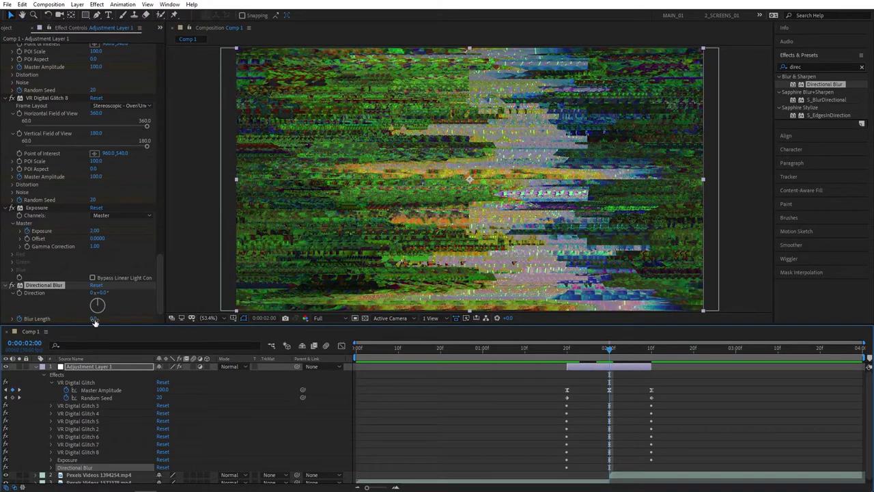
left_click_drag(94, 321, 93, 319)
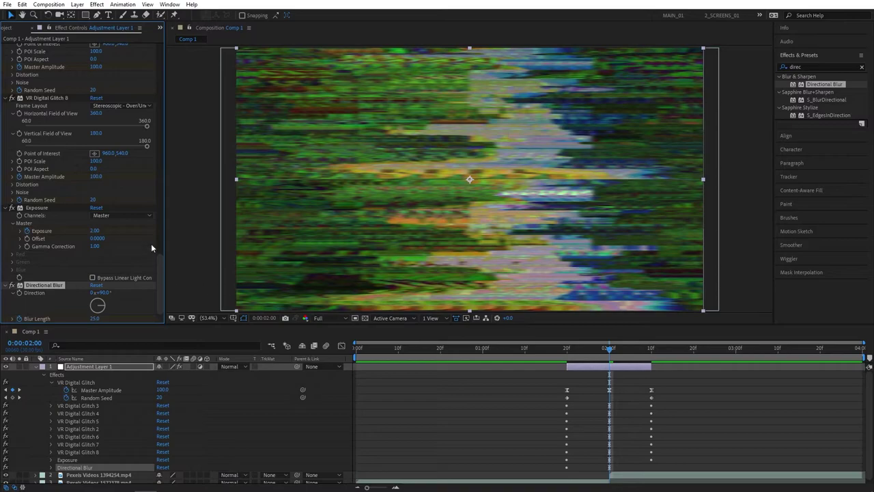
left_click(651, 348)
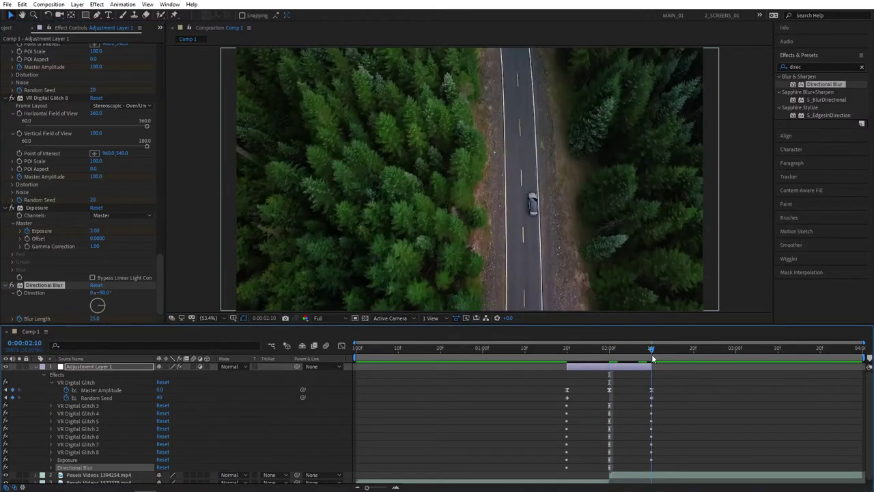
left_click(95, 318)
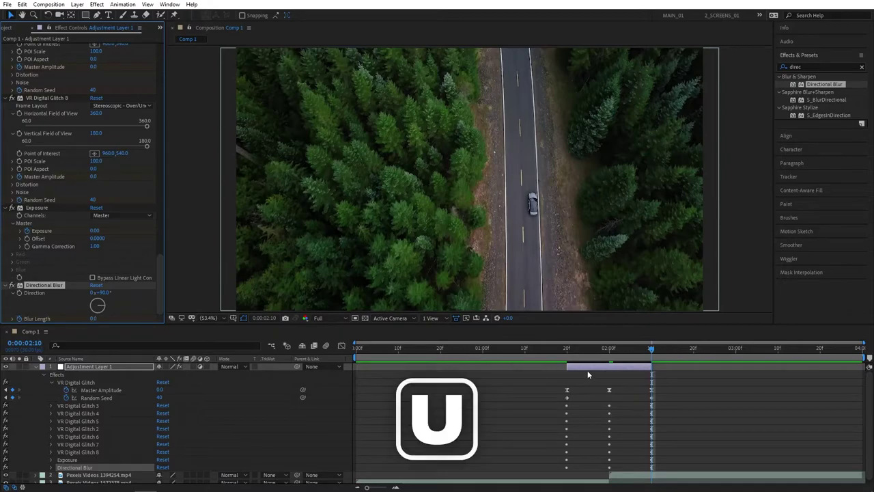
Reveal the adjustment layer's modified properties and apply Easy Ease to all Exposure and Blur Length keyframes
key("u")
key("u")
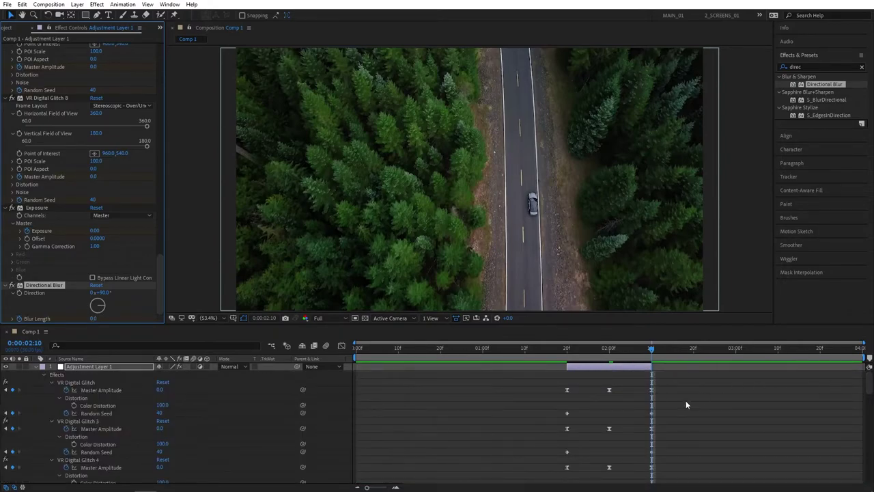
scroll(686, 403, "down", 10)
scroll(686, 405, "down", 3)
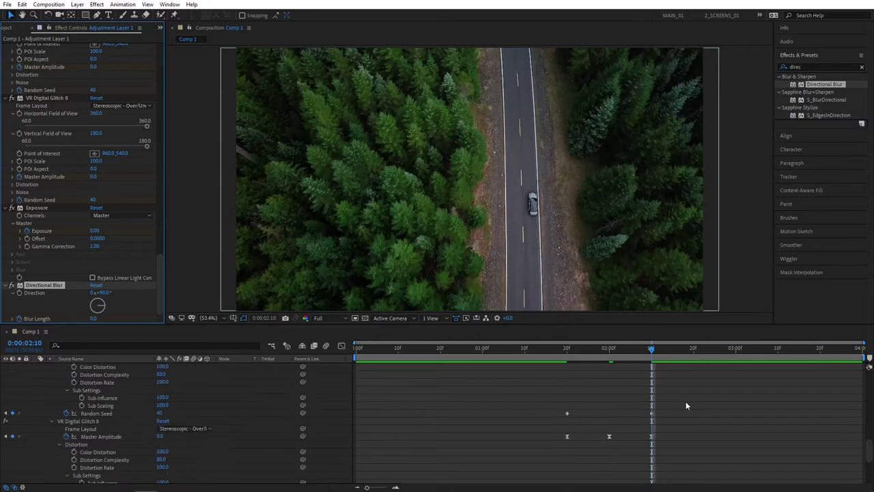
left_click(217, 459)
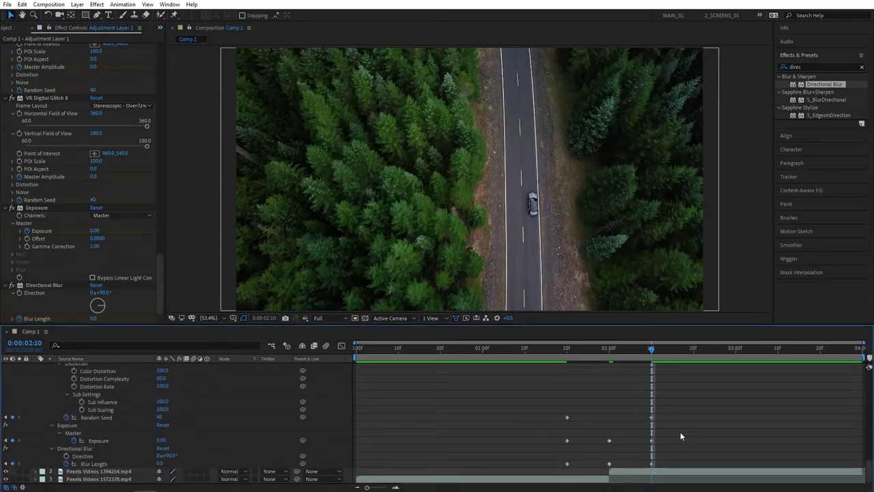
left_click_drag(694, 434, 522, 472)
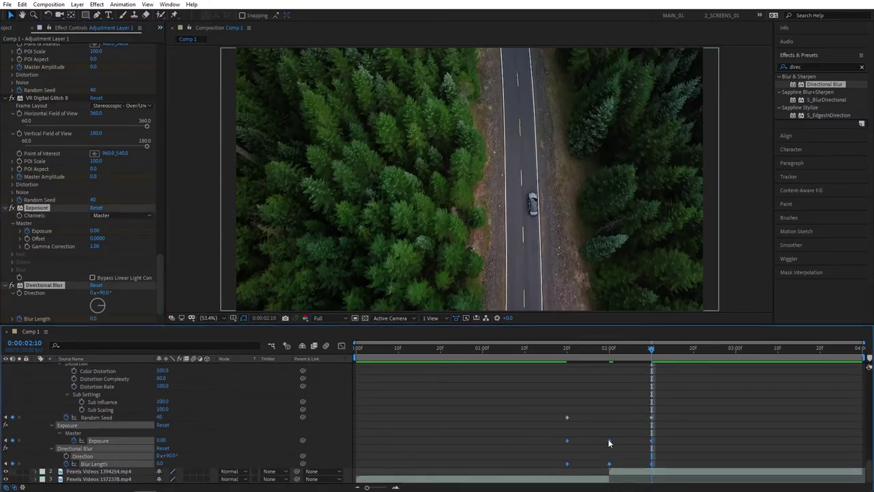
right_click(609, 443)
mouse_move(647, 432)
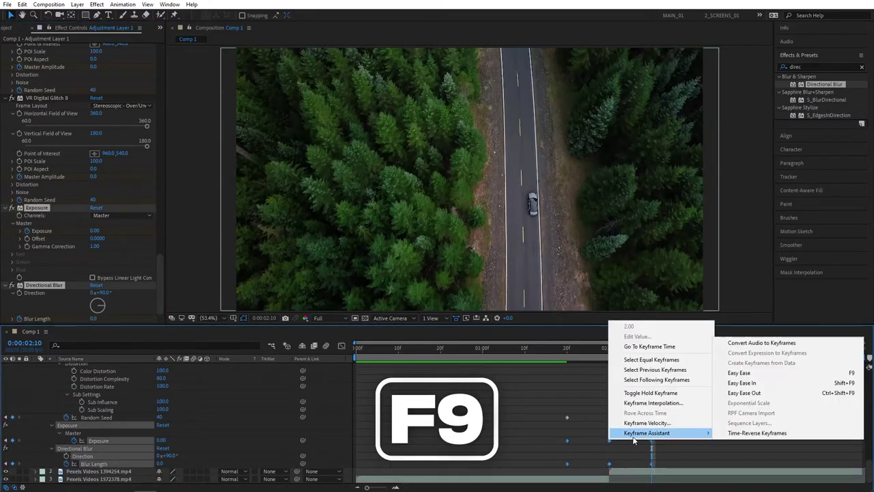
left_click(746, 373)
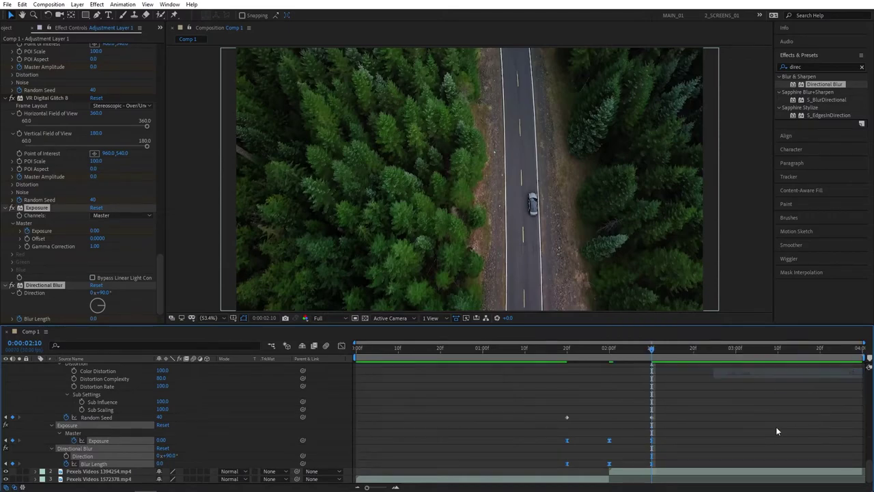
Reshape the Exposure and Blur Length speed curves in the Graph Editor into sharp peaks close to the cut at 0:00:02:00
left_click(341, 346)
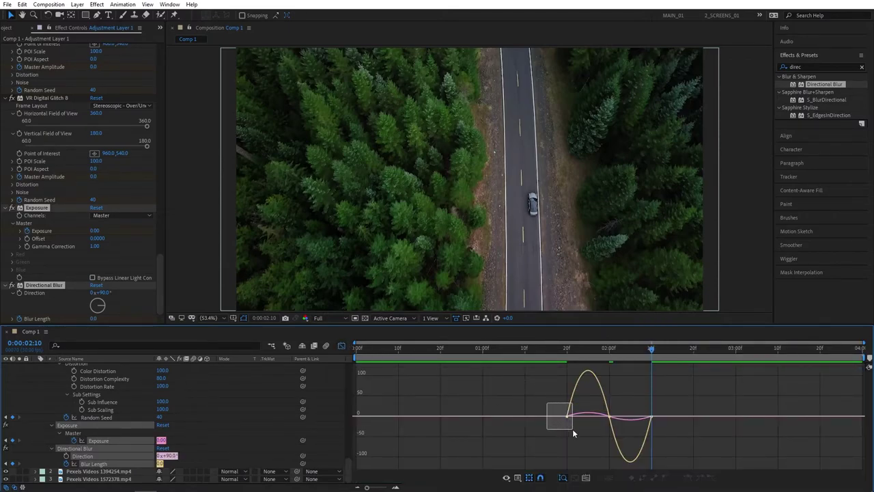
left_click_drag(572, 429, 610, 465)
left_click(651, 437)
mouse_move(607, 353)
left_mouse_down()
mouse_move(569, 350)
mouse_move(612, 350)
left_mouse_up()
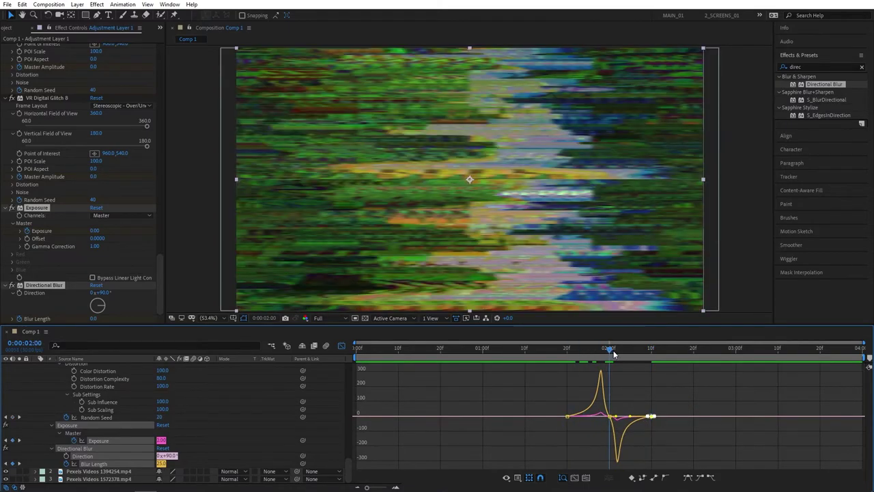
left_click(341, 348)
Preview the finished glitch transition, starting playback before the adjustment layer at 0:00:01:03
left_click_drag(556, 348, 522, 351)
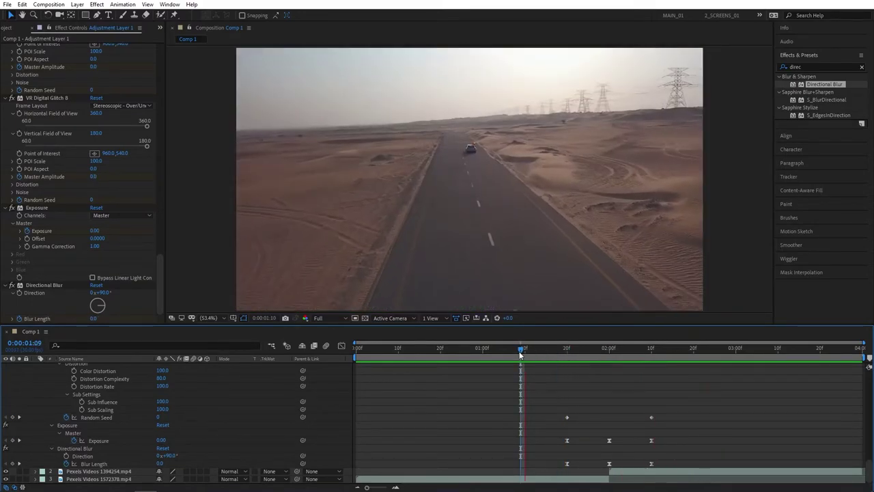
mouse_move(521, 351)
left_mouse_down()
mouse_move(623, 351)
mouse_move(526, 350)
left_mouse_up()
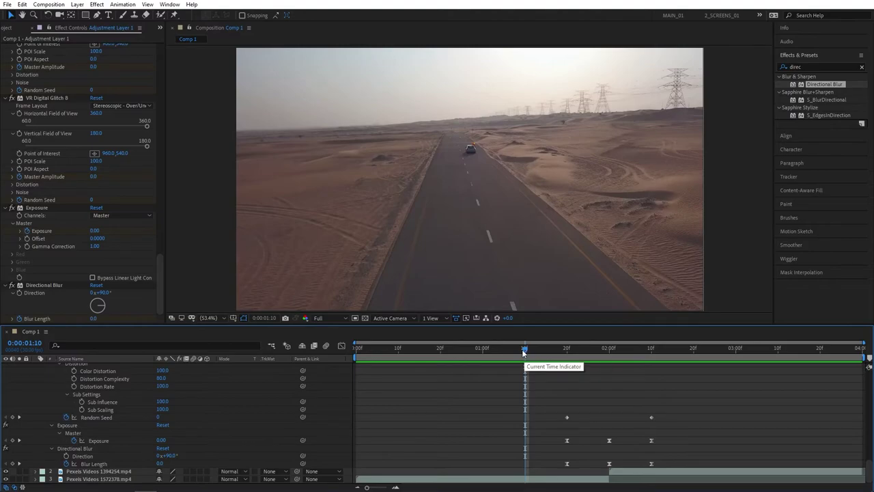
left_click_drag(523, 352, 495, 349)
key("space")
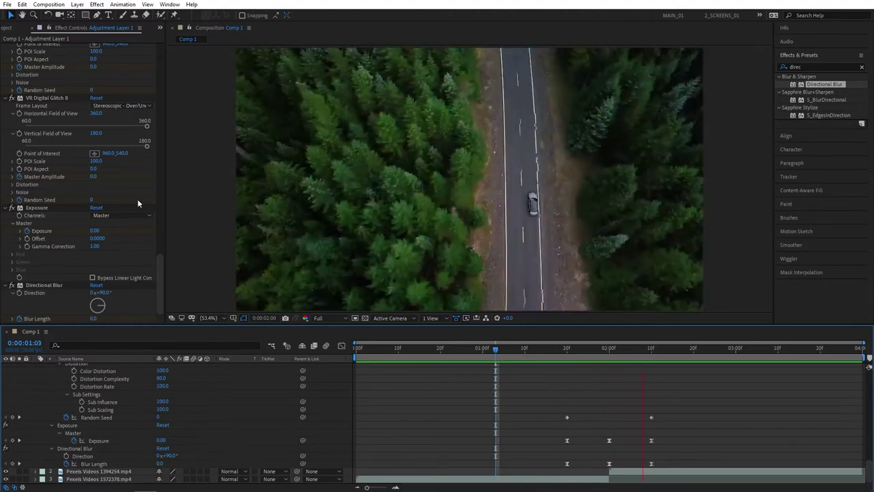
Go back to the first VR Digital Glitch effect's settings and replay the transition from 0:00:01:09
left_click_drag(160, 250, 151, 55)
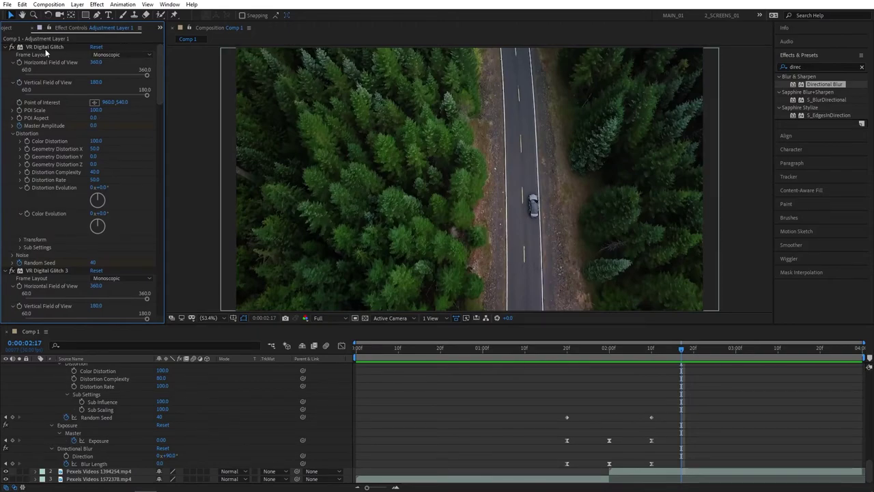
left_click_drag(639, 357, 524, 355)
key("space")
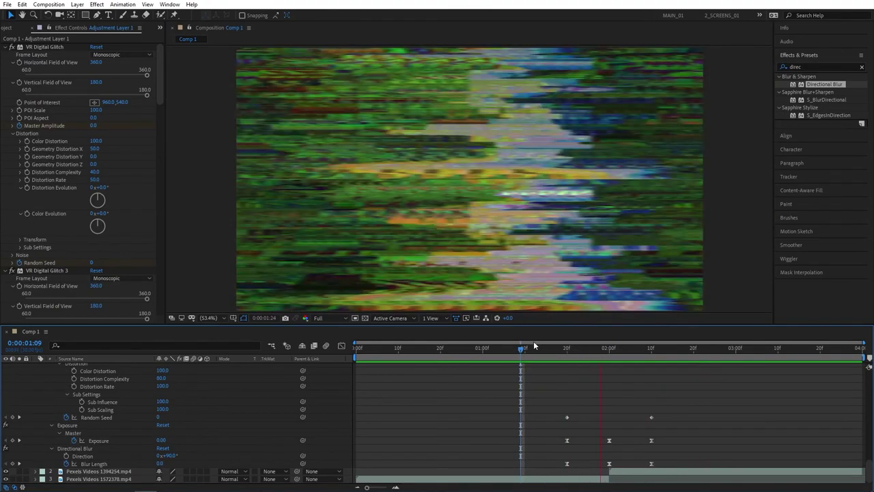
left_click(147, 75)
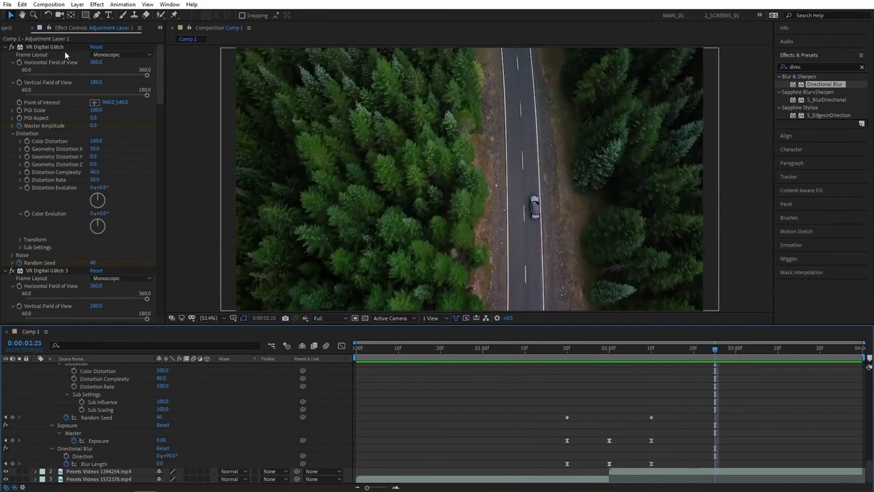
left_click(49, 47)
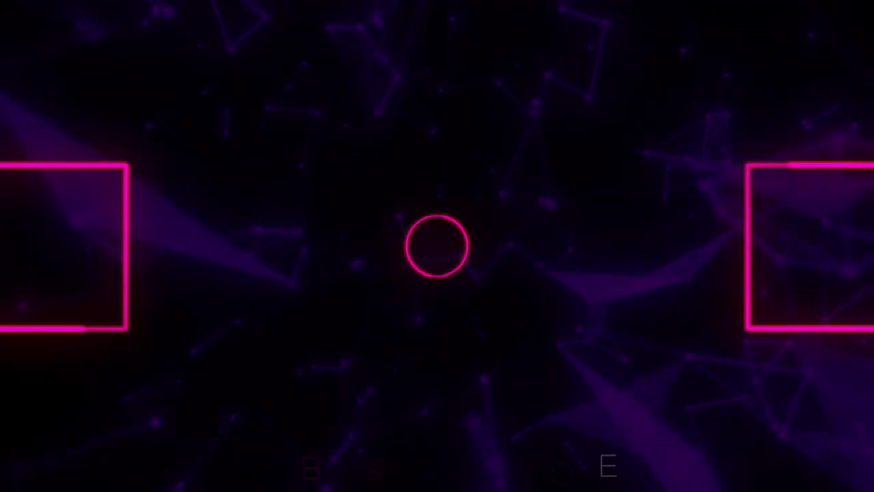